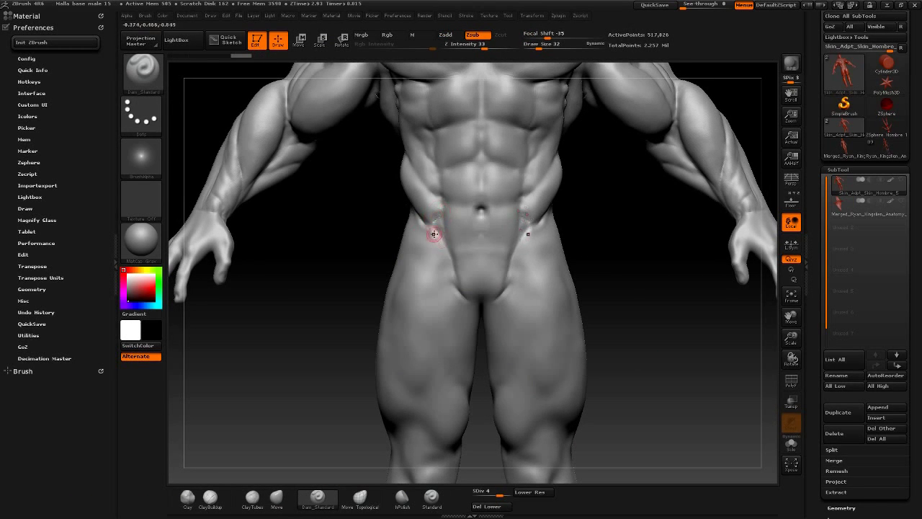
- Carve a Dam_Standard crease along both sides of the groin, orbiting to check it from several angles
{"action": "left_click_drag", "start_coordinate": [440, 214], "coordinate": [461, 284]}
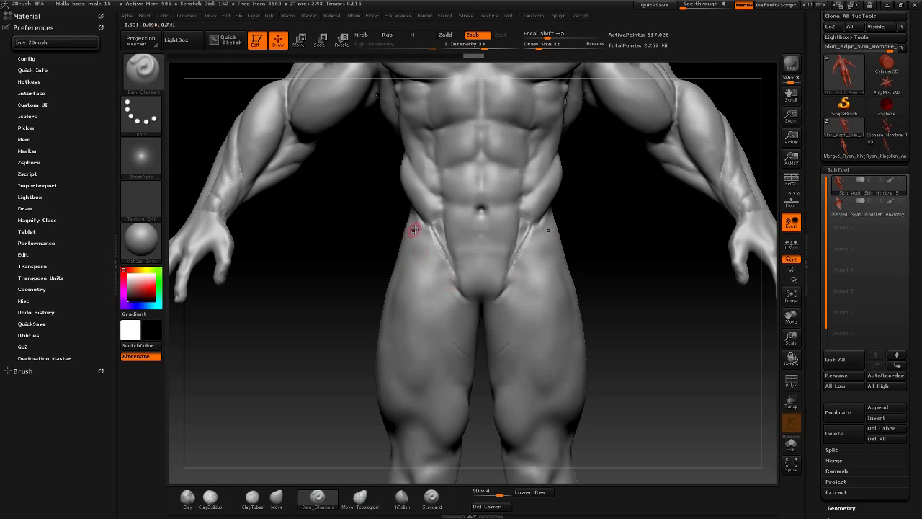
{"action": "mouse_move", "coordinate": [331, 339]}
{"action": "left_mouse_down"}
{"action": "mouse_move", "coordinate": [283, 344]}
{"action": "mouse_move", "coordinate": [319, 333]}
{"action": "left_mouse_up"}
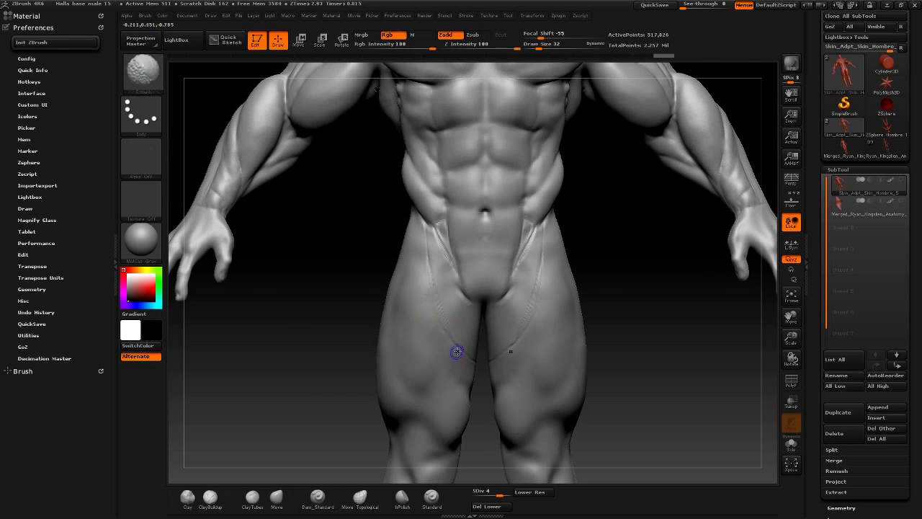
{"action": "left_click_drag", "start_coordinate": [381, 371], "coordinate": [323, 377]}
{"action": "left_click_drag", "start_coordinate": [370, 396], "coordinate": [494, 354]}
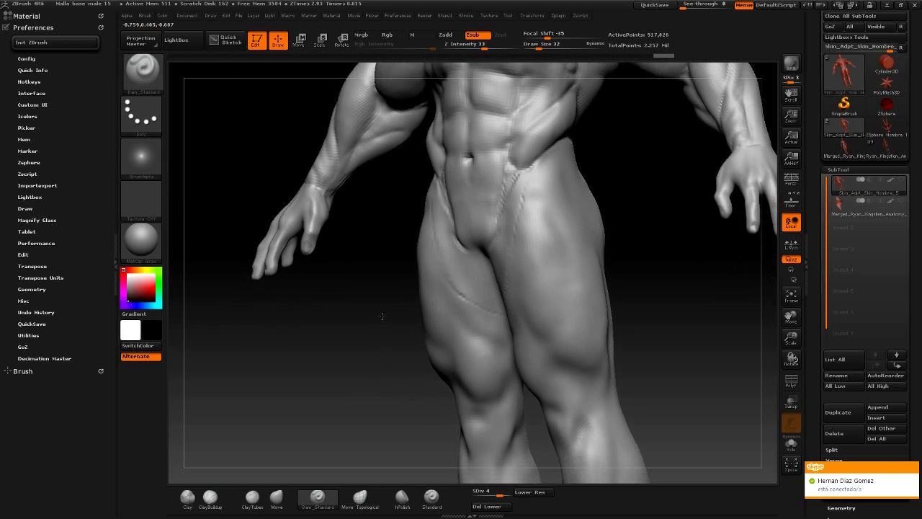
{"action": "mouse_move", "coordinate": [404, 357]}
{"action": "left_mouse_down"}
{"action": "mouse_move", "coordinate": [377, 357]}
{"action": "mouse_move", "coordinate": [504, 350]}
{"action": "left_mouse_up"}
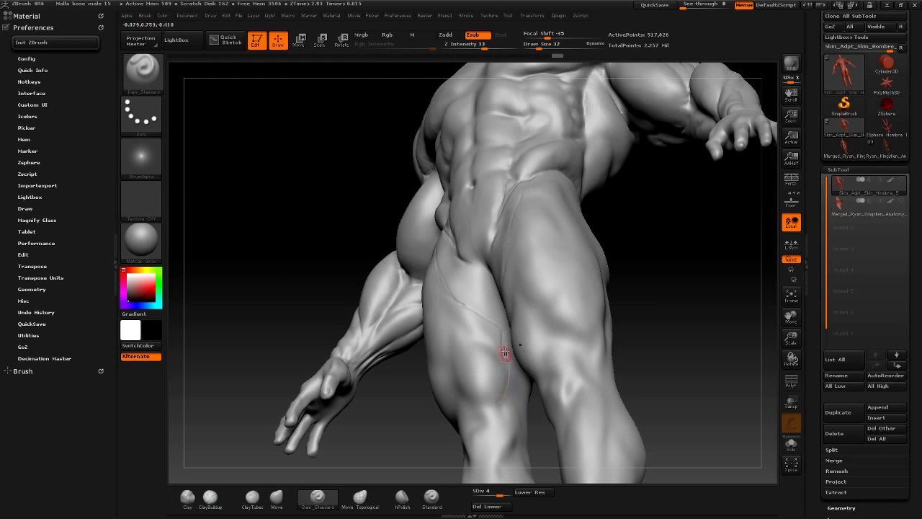
{"action": "left_click_drag", "start_coordinate": [500, 413], "coordinate": [440, 439]}
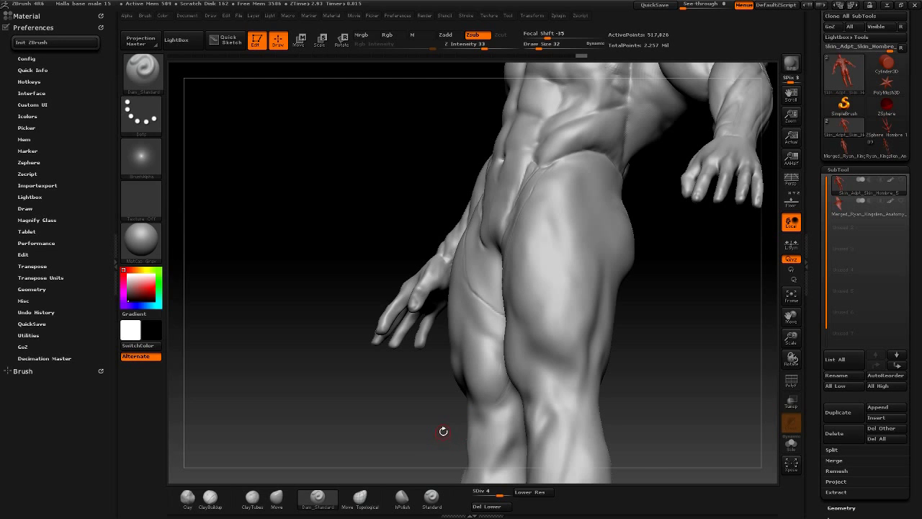
{"action": "mouse_move", "coordinate": [443, 430]}
{"action": "left_mouse_down"}
{"action": "mouse_move", "coordinate": [407, 397]}
{"action": "mouse_move", "coordinate": [471, 309]}
{"action": "mouse_move", "coordinate": [519, 355]}
{"action": "left_mouse_up"}
{"action": "key", "text": "shift"}
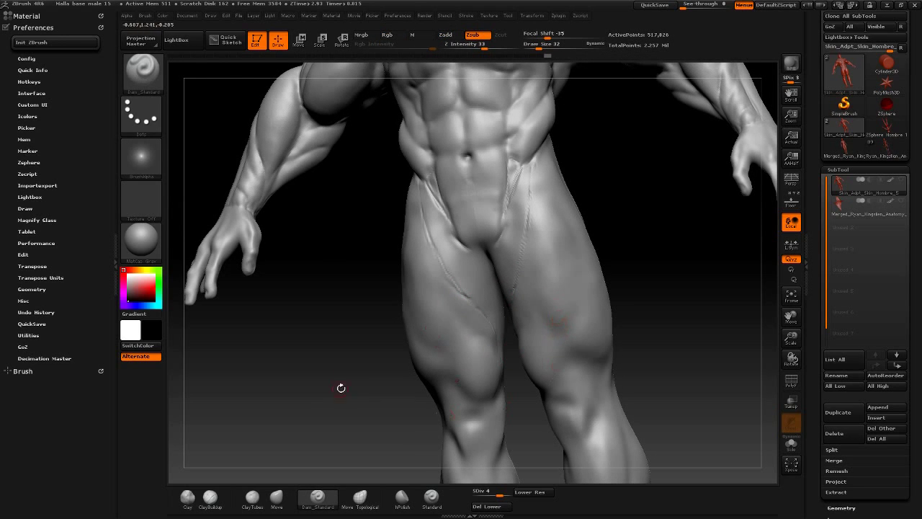
- Switch to ClayTubes and build up clay along the groin seam
{"action": "key", "text": "b"}
{"action": "key", "text": "c"}
{"action": "key", "text": "t"}
{"action": "key", "text": "space"}
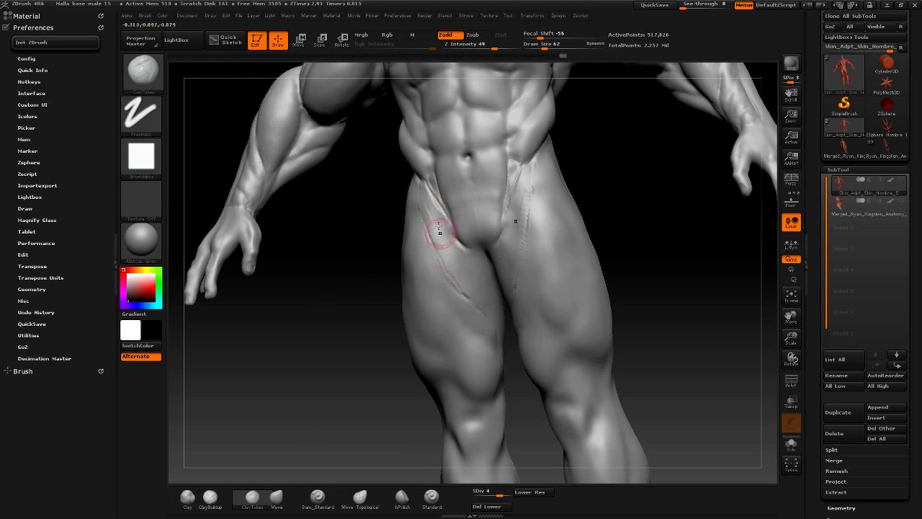
{"action": "left_click_drag", "start_coordinate": [425, 181], "coordinate": [504, 346]}
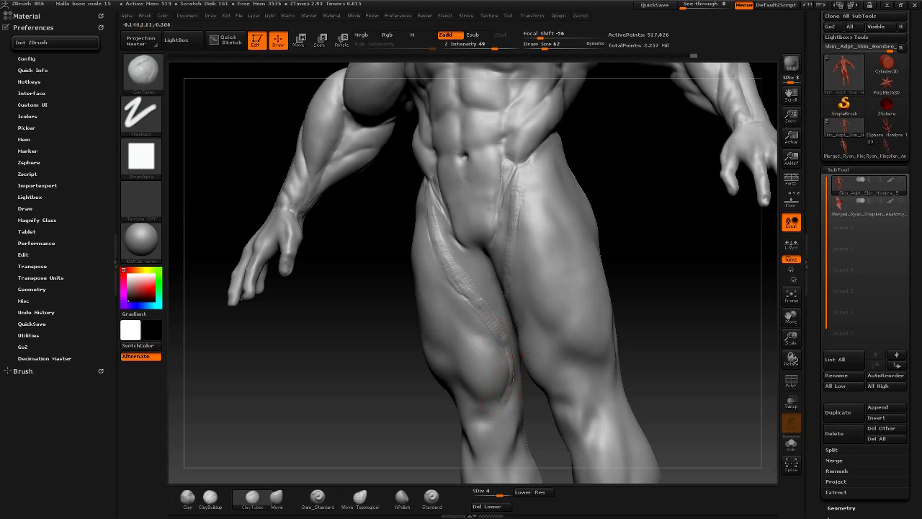
- Smooth the groin and inner-thigh surface from a frontal view, then return to Dam_Standard
{"action": "left_click_drag", "start_coordinate": [512, 377], "coordinate": [505, 360]}
{"action": "mouse_move", "coordinate": [383, 352]}
{"action": "left_mouse_down"}
{"action": "mouse_move", "coordinate": [436, 228]}
{"action": "mouse_move", "coordinate": [438, 243]}
{"action": "left_mouse_up"}
{"action": "mouse_move", "coordinate": [495, 309]}
{"action": "left_mouse_down", "text": "shift"}
{"action": "mouse_move", "coordinate": [513, 358]}
{"action": "mouse_move", "coordinate": [494, 340]}
{"action": "mouse_move", "coordinate": [494, 323]}
{"action": "left_mouse_up", "text": "shift"}
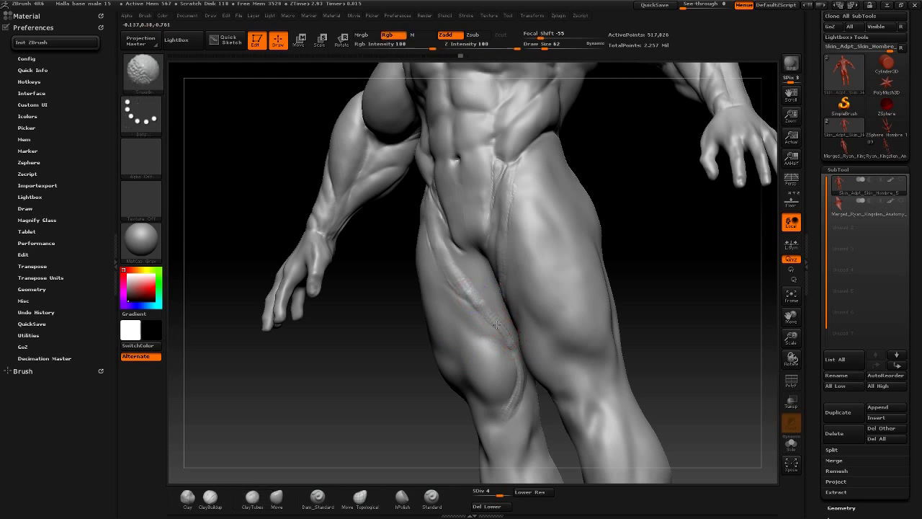
{"action": "key", "text": "space"}
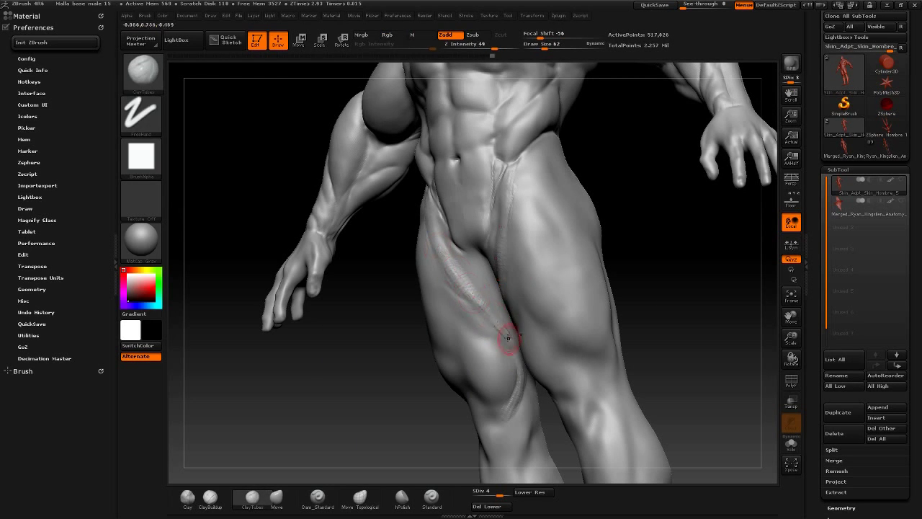
{"action": "left_click", "coordinate": [317, 497]}
{"action": "key", "text": "space"}
- Carve a groove down the outer hip past the circular mark and extend it down the thigh
{"action": "left_click_drag", "start_coordinate": [302, 404], "coordinate": [396, 337]}
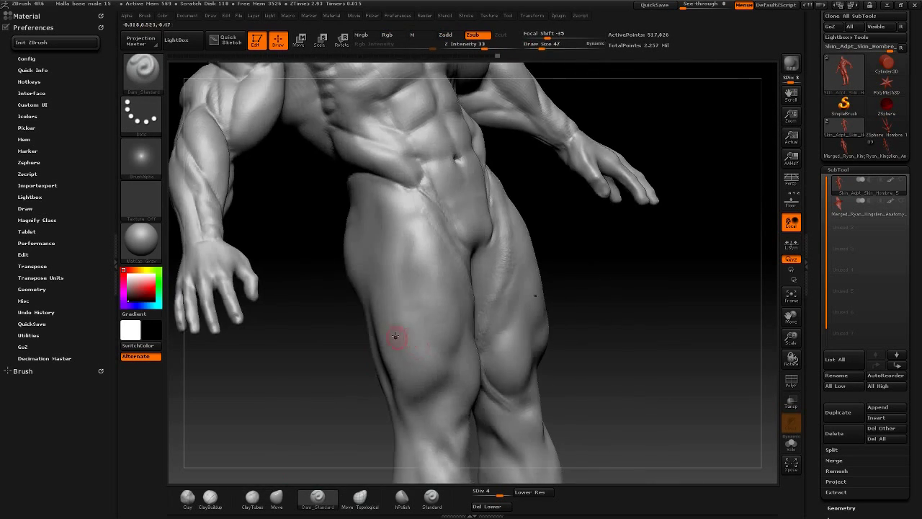
{"action": "left_click_drag", "start_coordinate": [570, 261], "coordinate": [394, 220]}
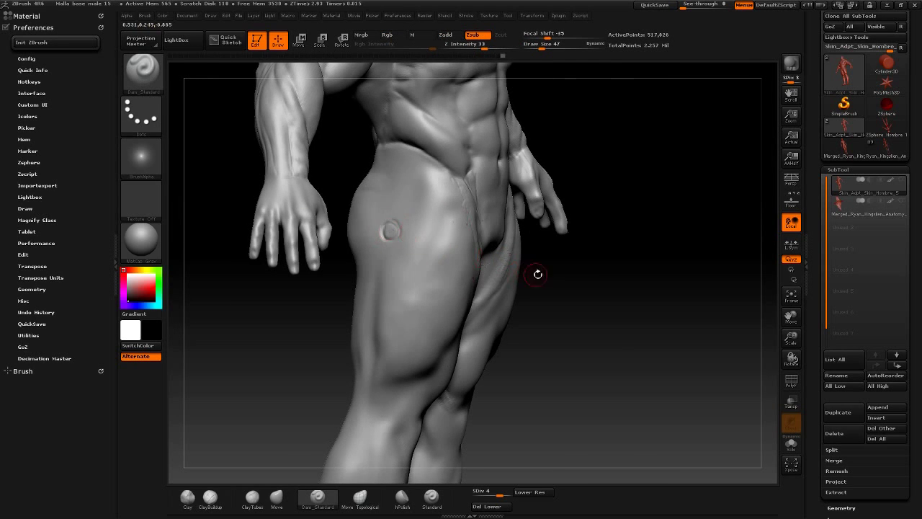
{"action": "left_click_drag", "start_coordinate": [537, 274], "coordinate": [438, 233]}
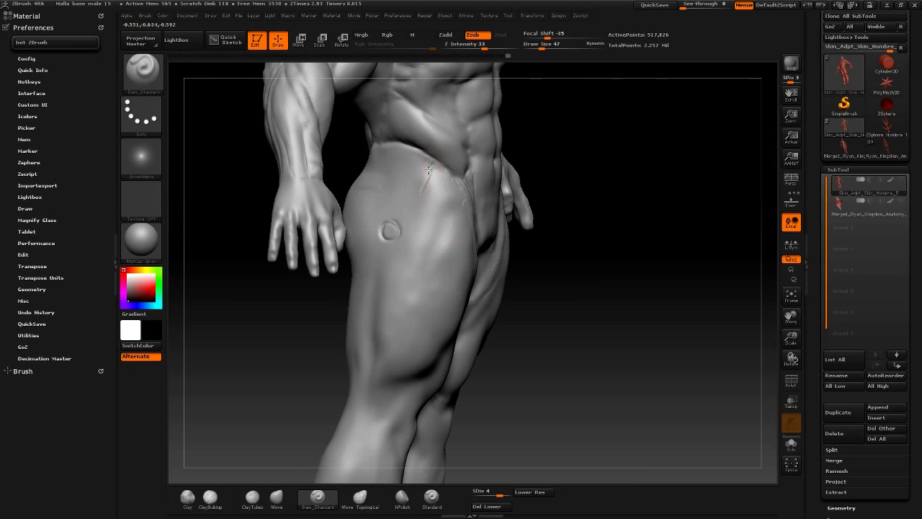
{"action": "left_click_drag", "start_coordinate": [428, 170], "coordinate": [437, 220]}
{"action": "left_click_drag", "start_coordinate": [389, 238], "coordinate": [408, 274]}
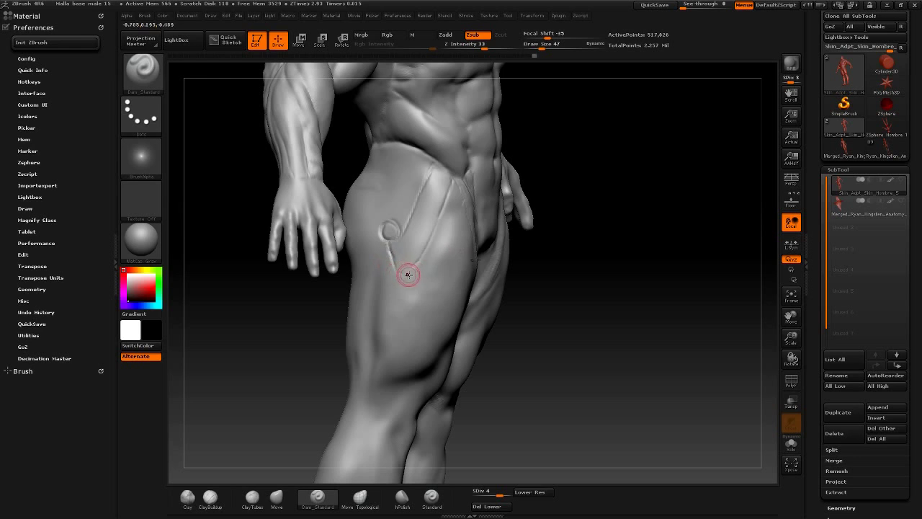
{"action": "left_click_drag", "start_coordinate": [396, 309], "coordinate": [409, 278]}
- Orbit to inspect the hips and glutes from behind, then return to a front view of the legs
{"action": "left_click_drag", "start_coordinate": [566, 281], "coordinate": [392, 257]}
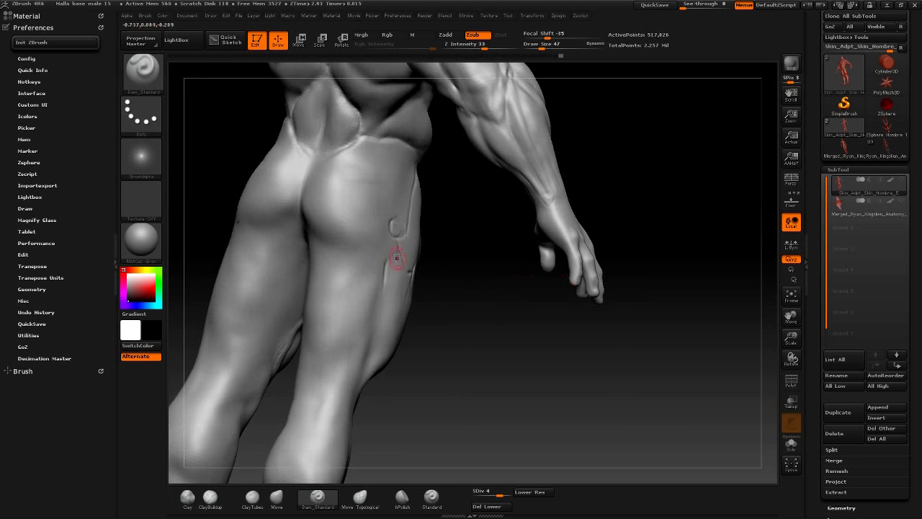
{"action": "left_click_drag", "start_coordinate": [489, 269], "coordinate": [425, 263]}
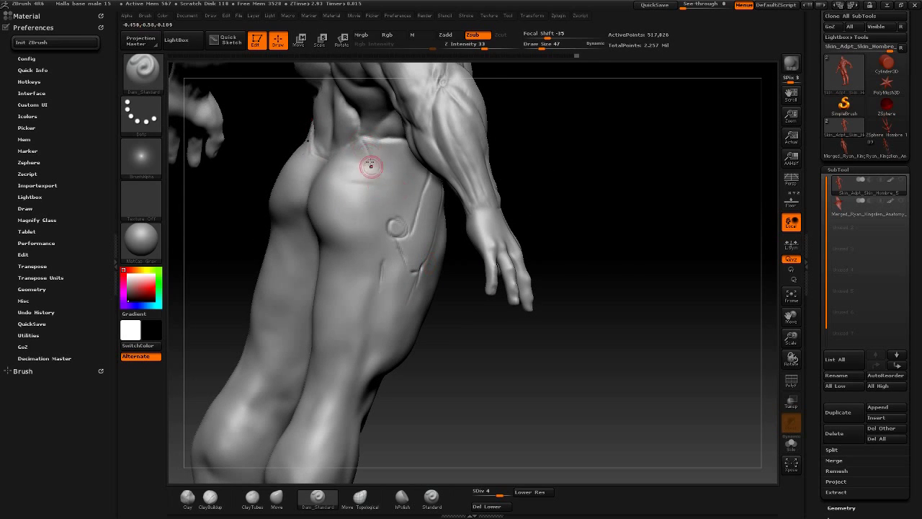
{"action": "mouse_move", "coordinate": [373, 156]}
{"action": "left_mouse_down"}
{"action": "mouse_move", "coordinate": [386, 297]}
{"action": "mouse_move", "coordinate": [403, 267]}
{"action": "mouse_move", "coordinate": [327, 252]}
{"action": "mouse_move", "coordinate": [365, 251]}
{"action": "left_mouse_up"}
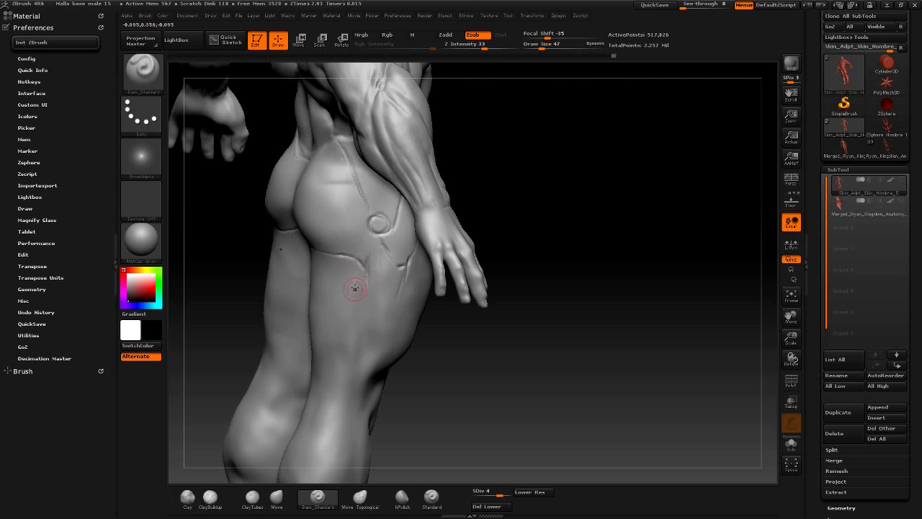
{"action": "mouse_move", "coordinate": [440, 317]}
{"action": "left_mouse_down"}
{"action": "mouse_move", "coordinate": [463, 339]}
{"action": "mouse_move", "coordinate": [355, 260]}
{"action": "left_mouse_up"}
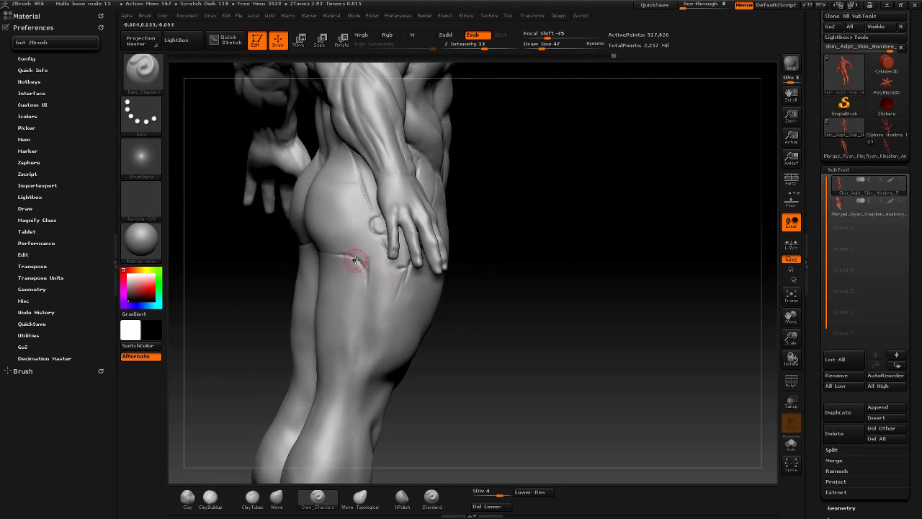
{"action": "left_click_drag", "start_coordinate": [484, 376], "coordinate": [528, 350]}
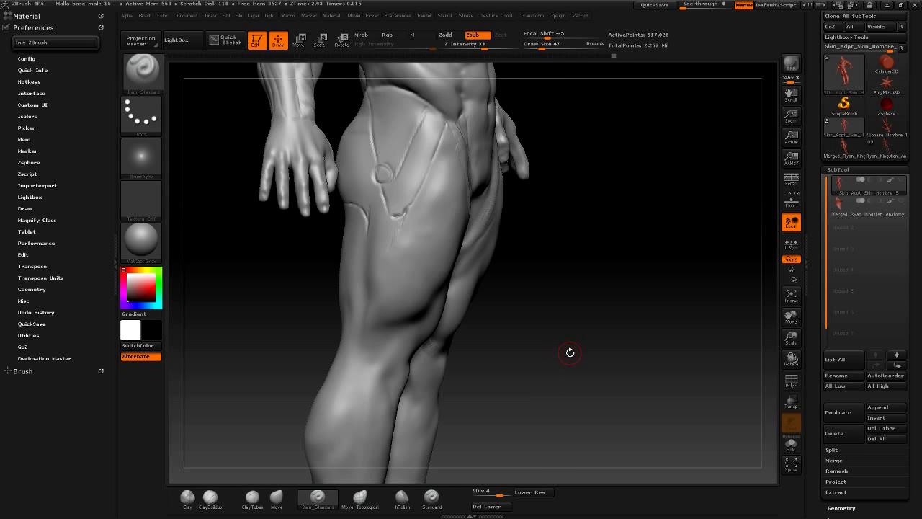
{"action": "left_click_drag", "start_coordinate": [569, 352], "coordinate": [542, 339]}
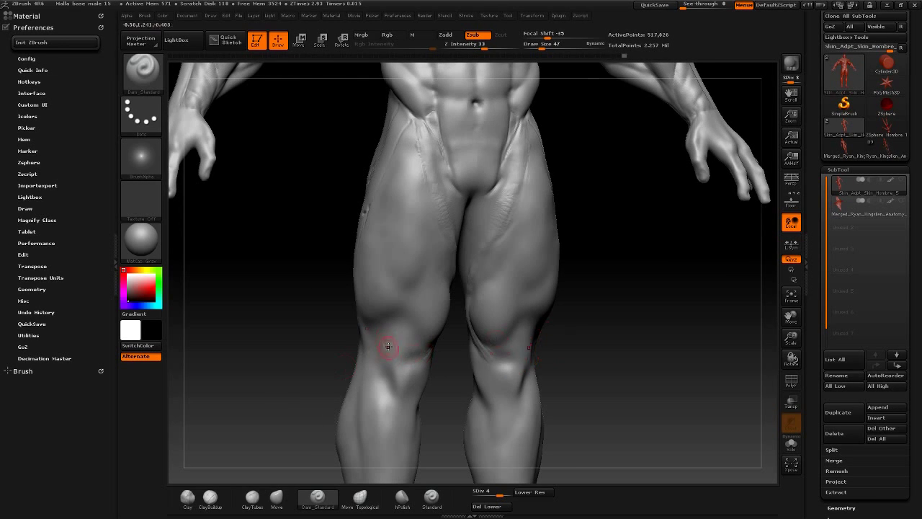
- Switch to ClayTubes and lower the brush intensity to 21
{"action": "key", "text": "b"}
{"action": "key", "text": "c"}
{"action": "key", "text": "t"}
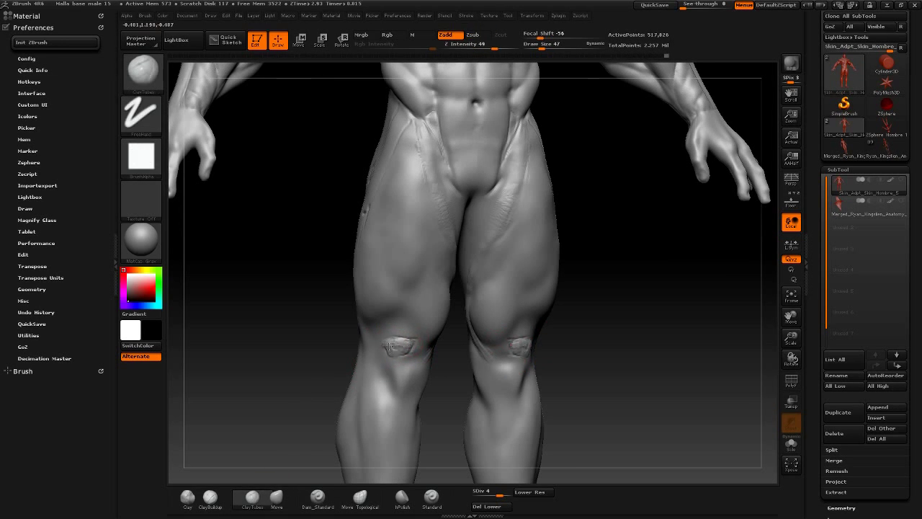
{"action": "key", "text": "space"}
{"action": "left_click", "coordinate": [397, 377]}
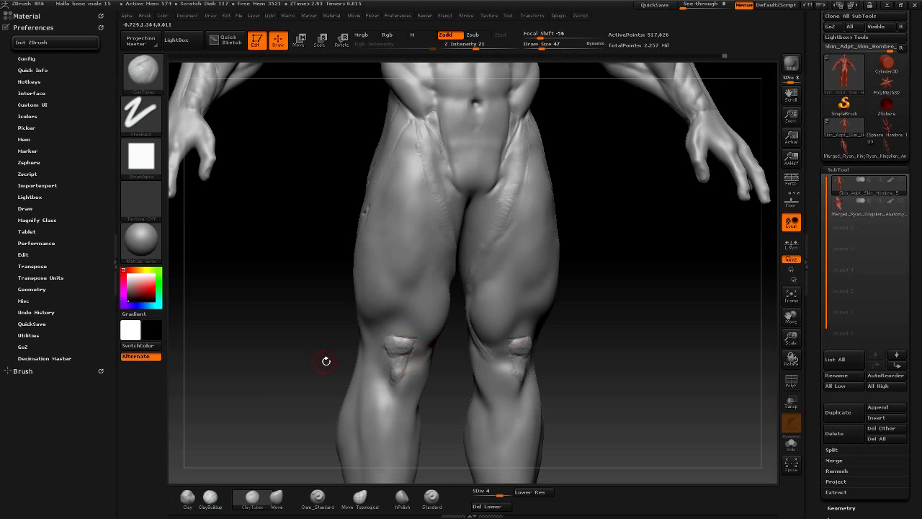
- Build up raised clay pads on both kneecaps, then shrink the brush and turn to a side view
{"action": "left_click_drag", "start_coordinate": [309, 354], "coordinate": [398, 350]}
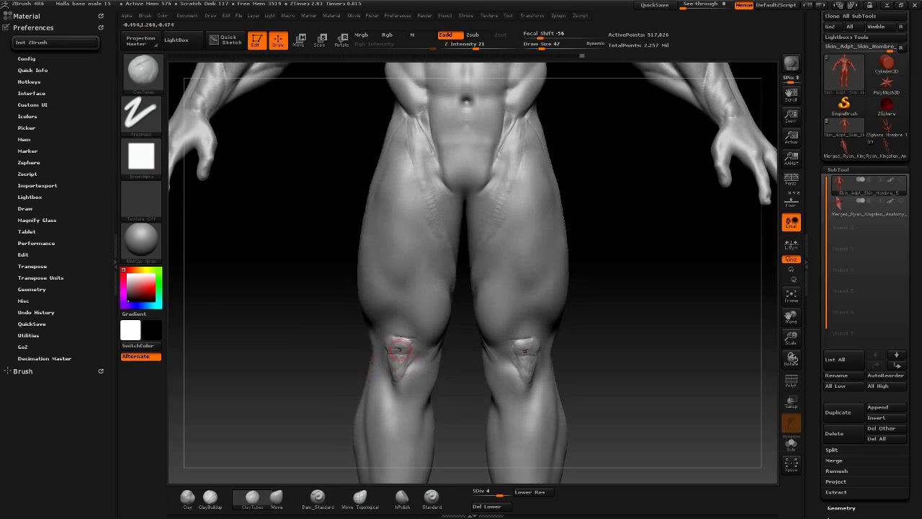
{"action": "left_click_drag", "start_coordinate": [409, 382], "coordinate": [404, 363]}
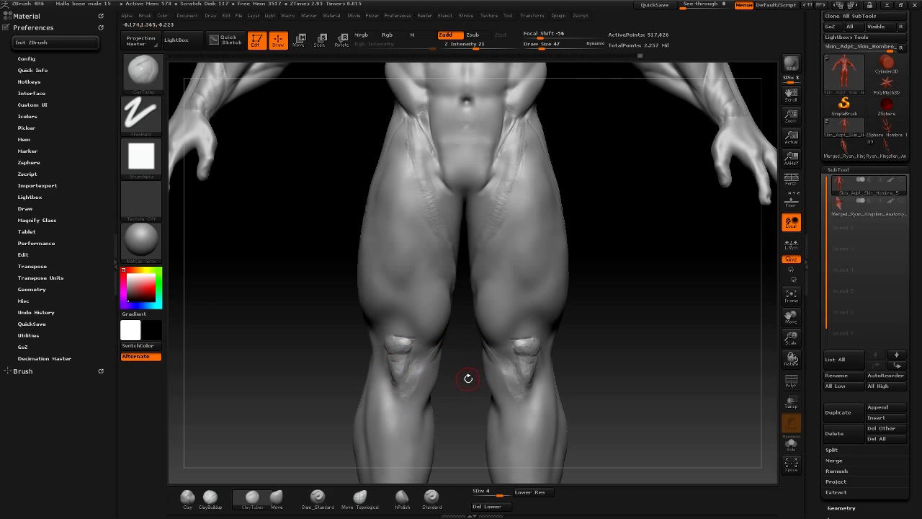
{"action": "left_click_drag", "start_coordinate": [400, 360], "coordinate": [426, 358]}
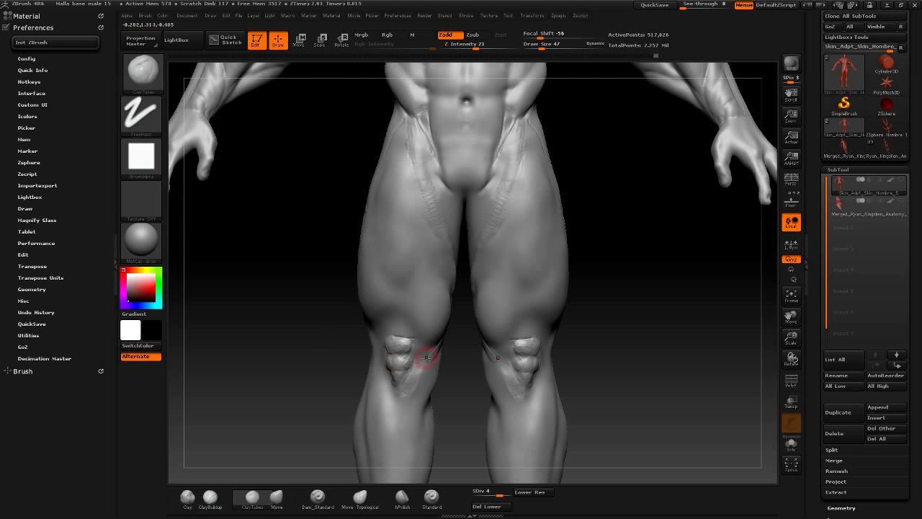
{"action": "key", "text": "bracketleft"}
{"action": "key", "text": "bracketleft"}
{"action": "key", "text": "bracketleft"}
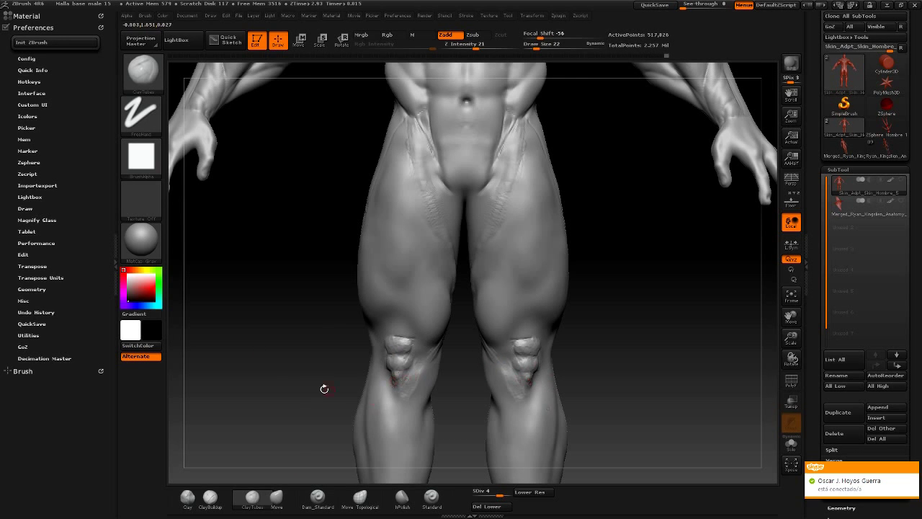
{"action": "left_click_drag", "start_coordinate": [324, 388], "coordinate": [341, 341]}
{"action": "key", "text": "space"}
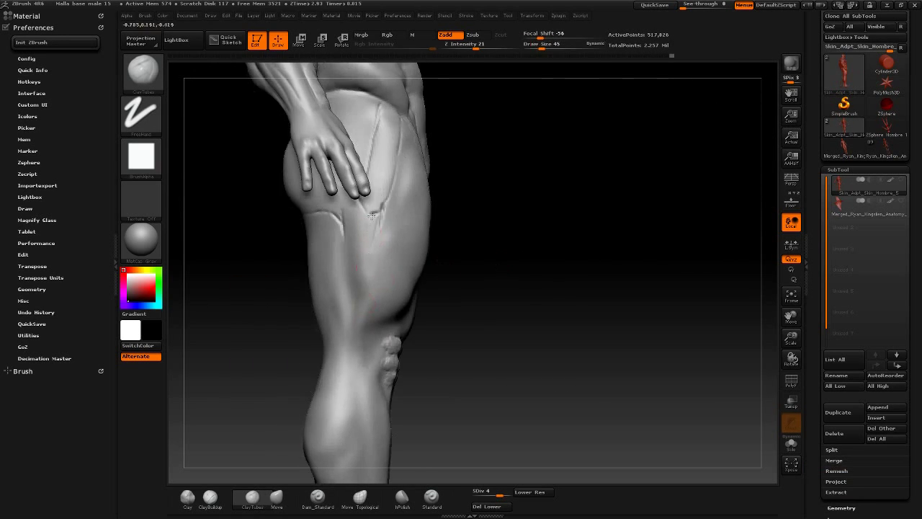
- Sculpt a groove down the outer thigh and deepen it along the upper thigh
{"action": "left_click_drag", "start_coordinate": [371, 216], "coordinate": [367, 297]}
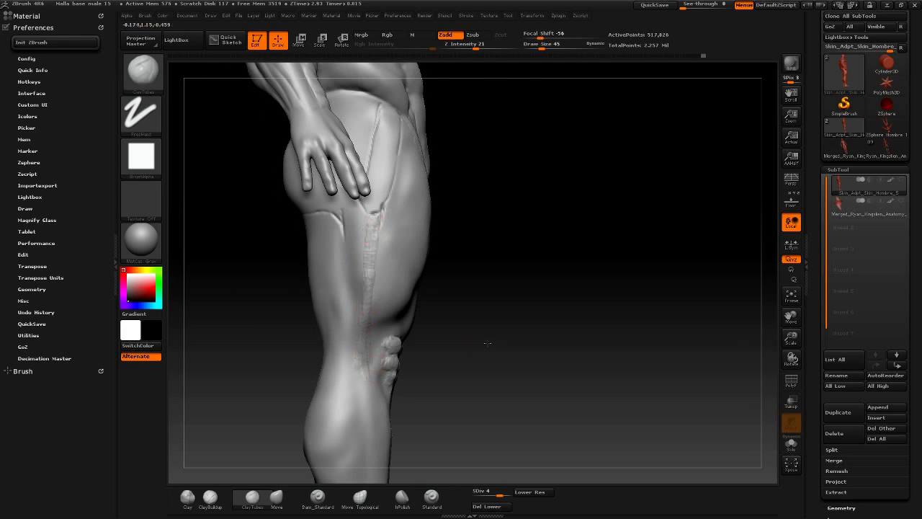
{"action": "left_click_drag", "start_coordinate": [487, 343], "coordinate": [365, 368]}
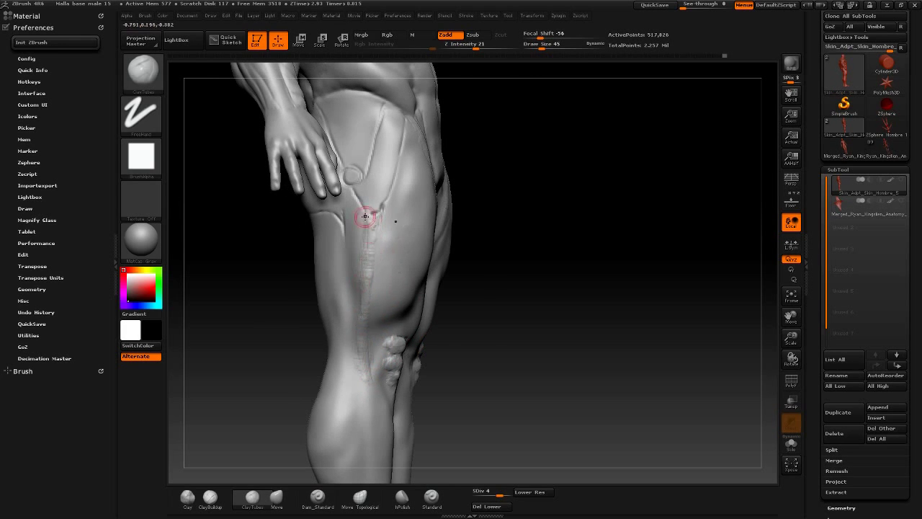
{"action": "left_click_drag", "start_coordinate": [370, 329], "coordinate": [370, 243]}
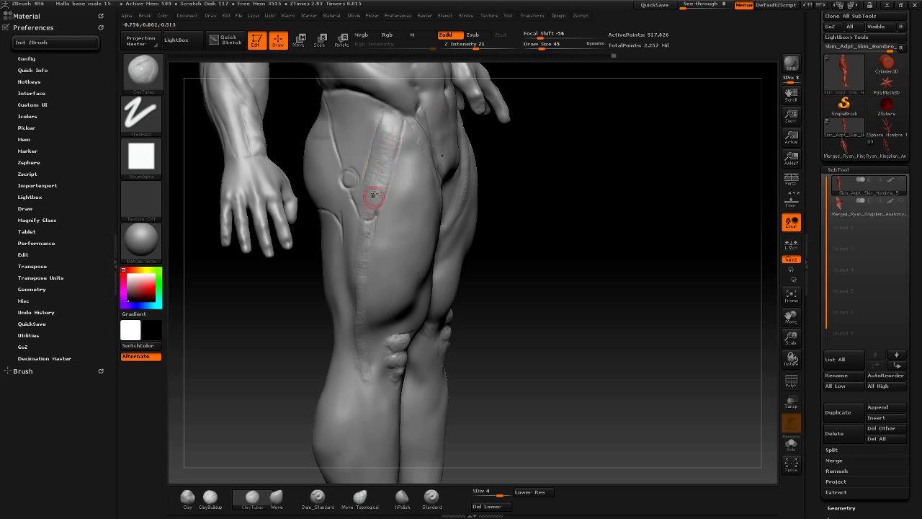
{"action": "left_click_drag", "start_coordinate": [397, 121], "coordinate": [371, 191]}
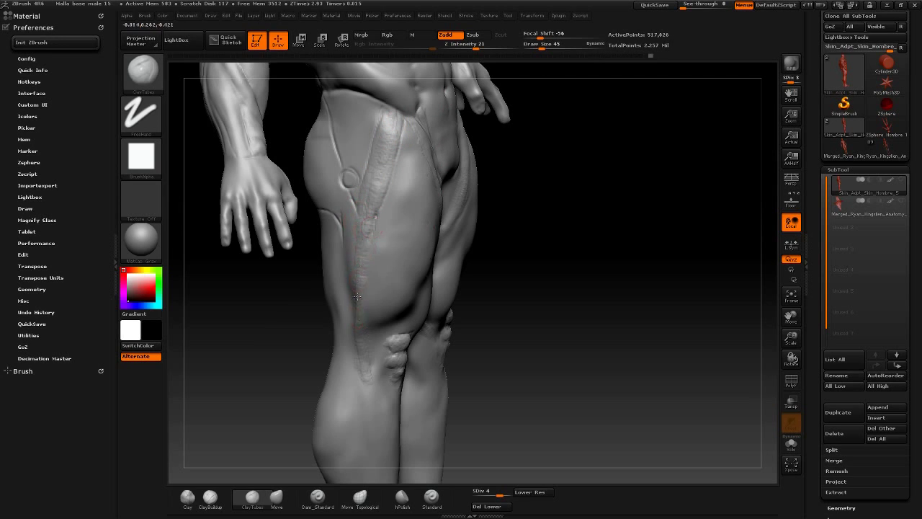
- Sharpen the outer-thigh groove with Dam_Standard, checking the legs from all sides and ending frontally
{"action": "left_click", "coordinate": [318, 497]}
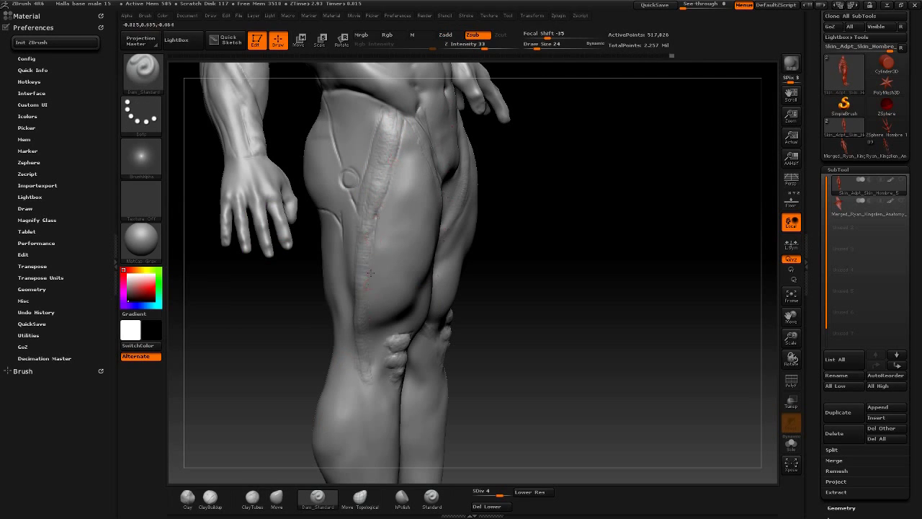
{"action": "left_click_drag", "start_coordinate": [341, 252], "coordinate": [356, 237]}
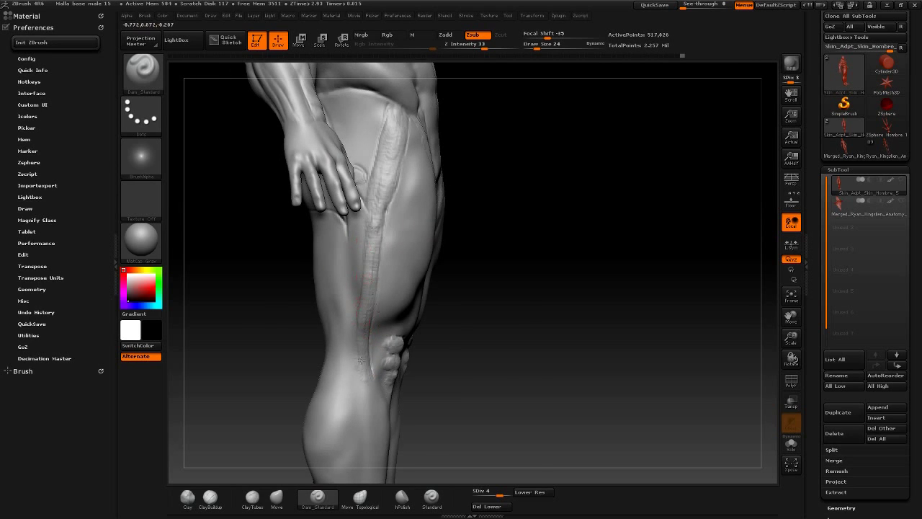
{"action": "left_click_drag", "start_coordinate": [361, 359], "coordinate": [414, 379]}
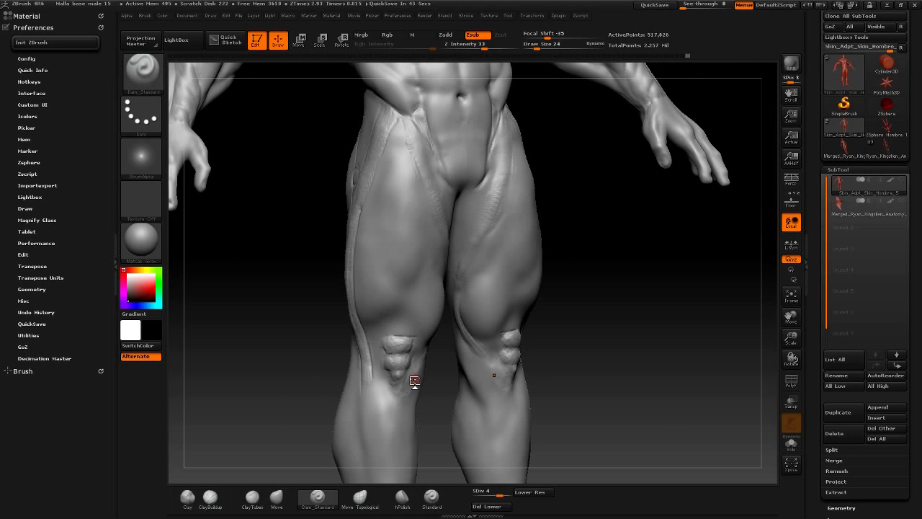
{"action": "mouse_move", "coordinate": [298, 308]}
{"action": "left_mouse_down"}
{"action": "mouse_move", "coordinate": [280, 340]}
{"action": "mouse_move", "coordinate": [354, 319]}
{"action": "mouse_move", "coordinate": [336, 309]}
{"action": "mouse_move", "coordinate": [478, 329]}
{"action": "mouse_move", "coordinate": [342, 283]}
{"action": "left_mouse_up"}
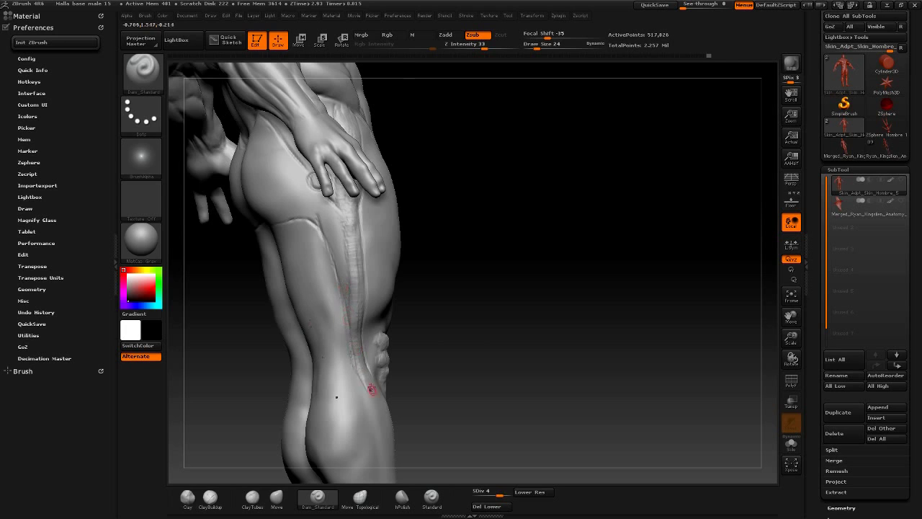
{"action": "left_click_drag", "start_coordinate": [371, 389], "coordinate": [347, 265]}
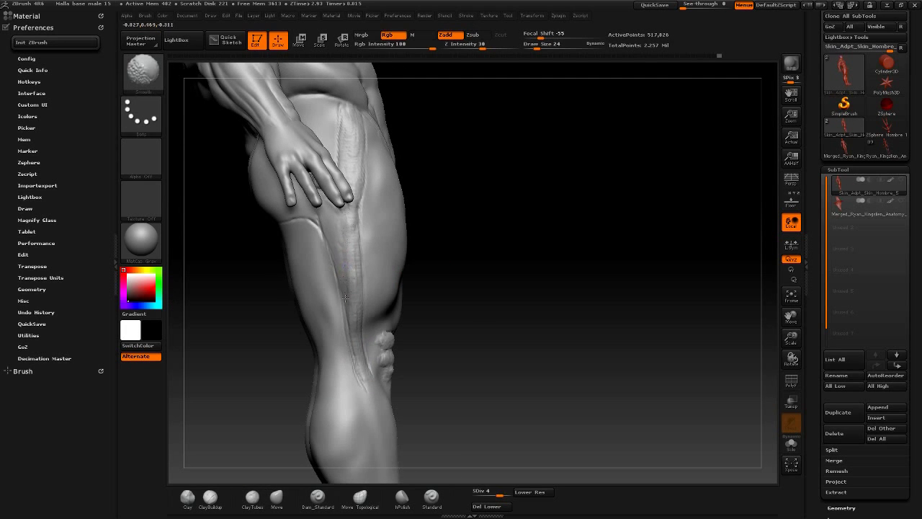
{"action": "left_click_drag", "start_coordinate": [346, 297], "coordinate": [465, 271], "text": "shift"}
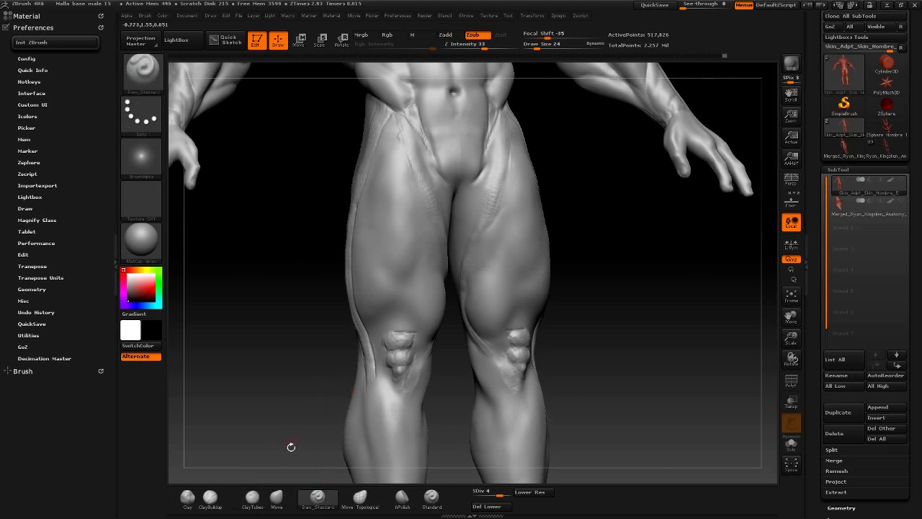
- Switch to a clay-building brush, enlarge it, and orbit around the legs and buttocks
{"action": "left_click", "coordinate": [253, 497]}
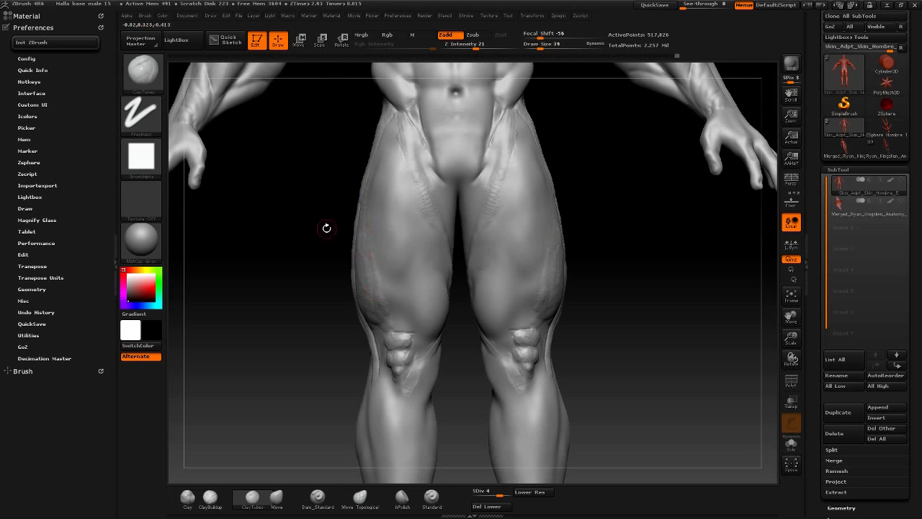
{"action": "left_click_drag", "start_coordinate": [327, 228], "coordinate": [361, 231]}
{"action": "key", "text": "s"}
{"action": "left_click_drag", "start_coordinate": [432, 372], "coordinate": [461, 373]}
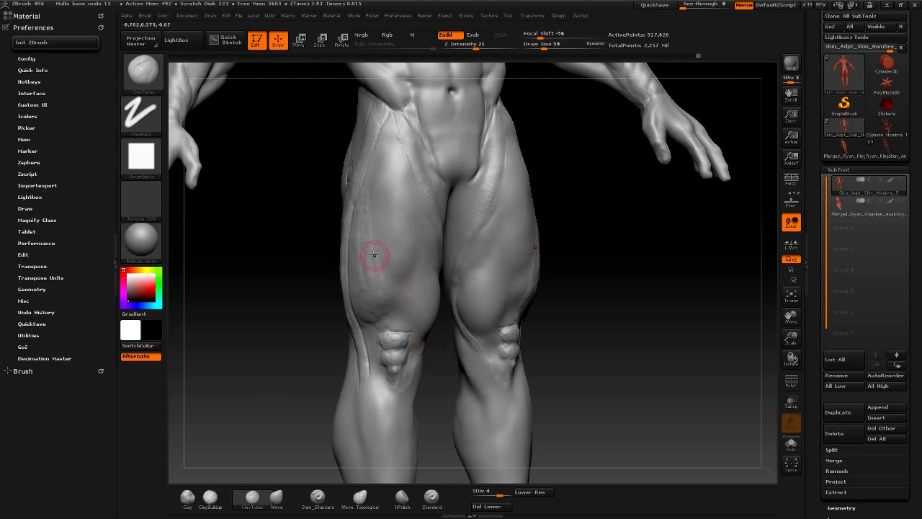
{"action": "left_click_drag", "start_coordinate": [373, 294], "coordinate": [312, 308]}
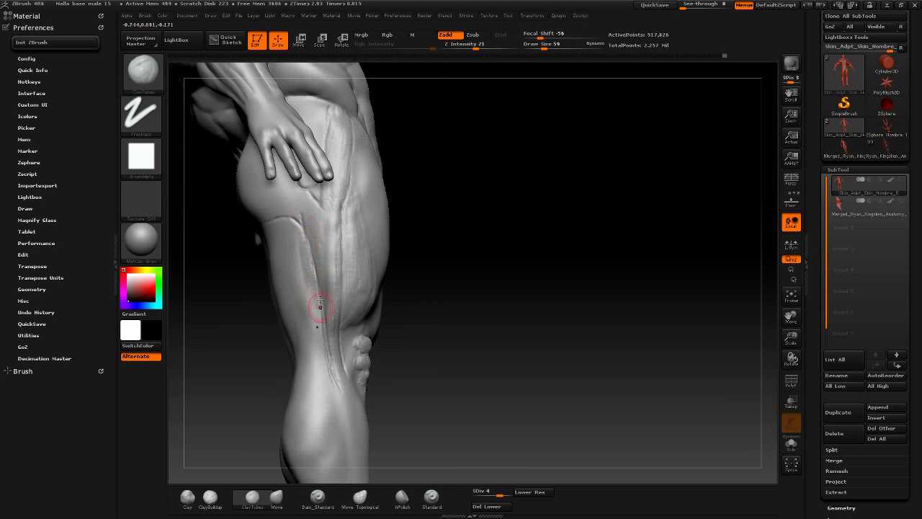
{"action": "mouse_move", "coordinate": [403, 274]}
{"action": "left_mouse_down"}
{"action": "mouse_move", "coordinate": [406, 257]}
{"action": "mouse_move", "coordinate": [351, 226]}
{"action": "left_mouse_up"}
{"action": "left_click_drag", "start_coordinate": [403, 213], "coordinate": [324, 381]}
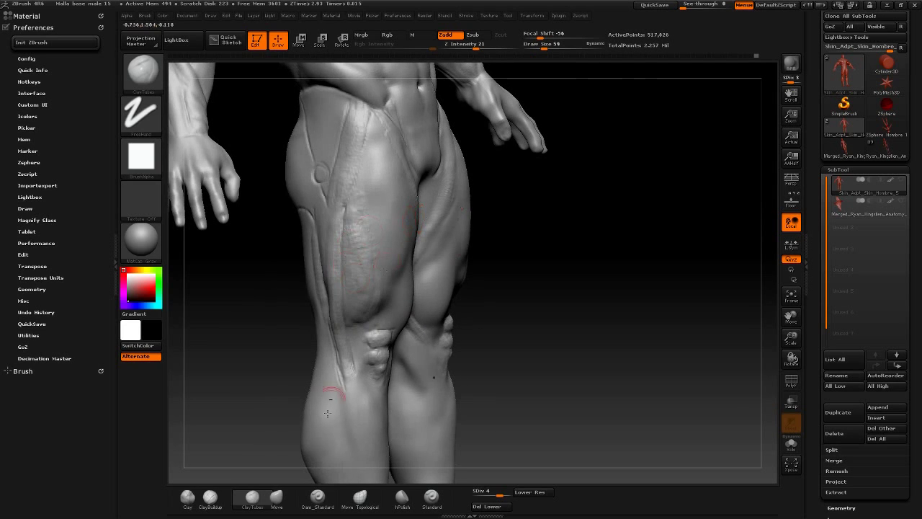
- Choose a clay build-up brush with a soft round alpha and reframe on the right leg
{"action": "key", "text": "b"}
{"action": "key", "text": "d"}
{"action": "key", "text": "s"}
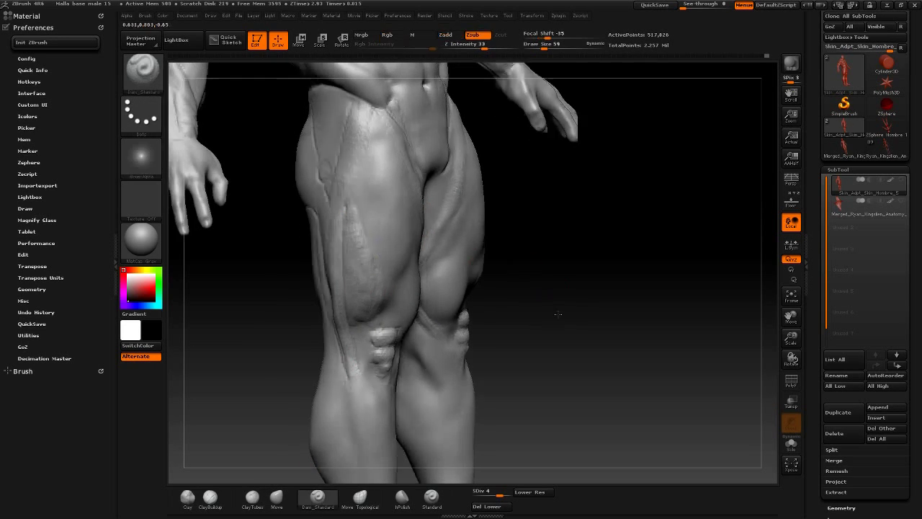
{"action": "left_click_drag", "start_coordinate": [376, 247], "coordinate": [389, 233]}
{"action": "left_click", "coordinate": [210, 496]}
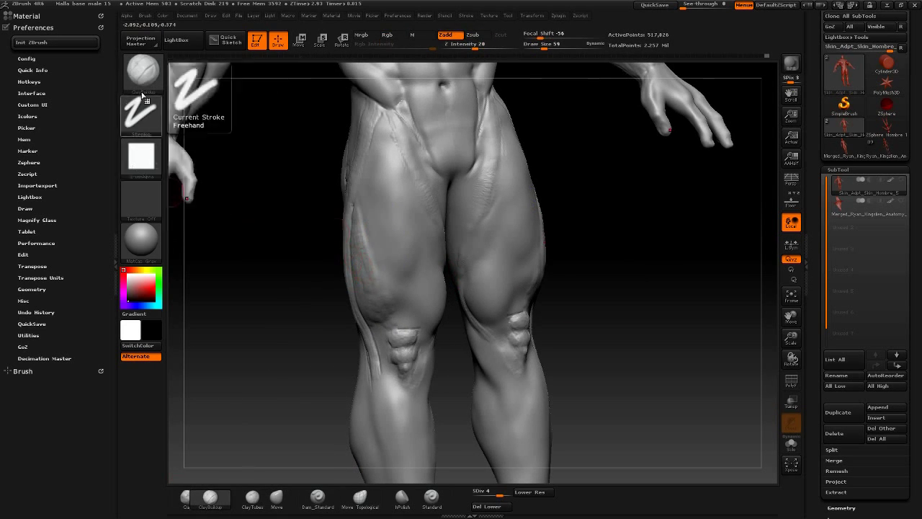
{"action": "left_click", "coordinate": [141, 157]}
{"action": "left_click", "coordinate": [365, 274]}
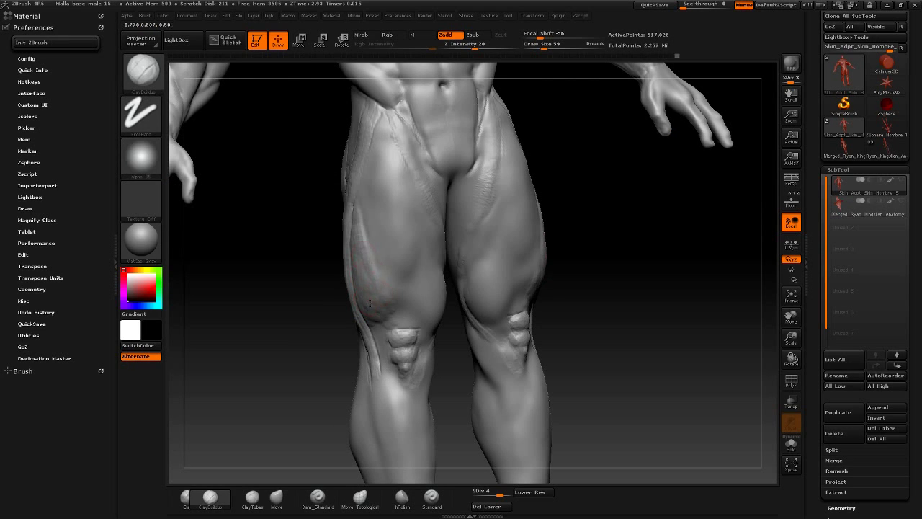
{"action": "left_click_drag", "start_coordinate": [363, 286], "coordinate": [353, 317]}
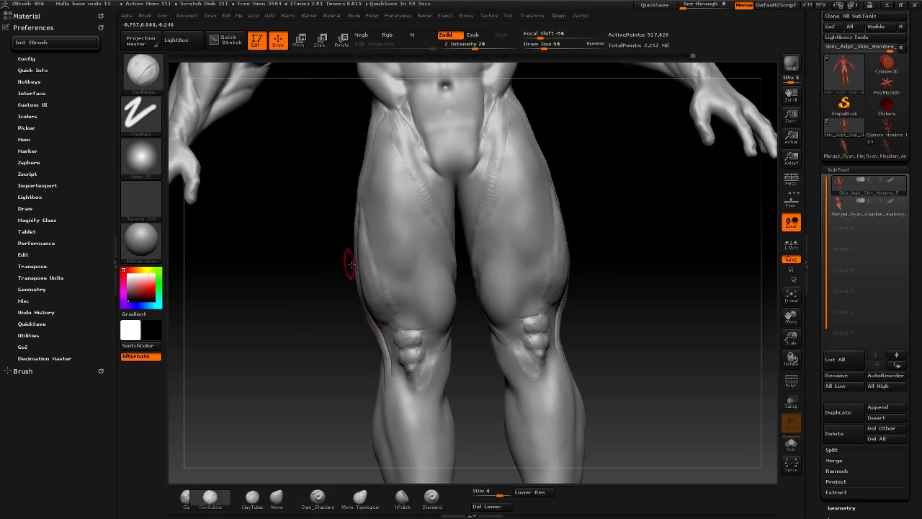
{"action": "mouse_move", "coordinate": [350, 257]}
{"action": "left_mouse_down"}
{"action": "mouse_move", "coordinate": [390, 300]}
{"action": "mouse_move", "coordinate": [362, 297]}
{"action": "left_mouse_up"}
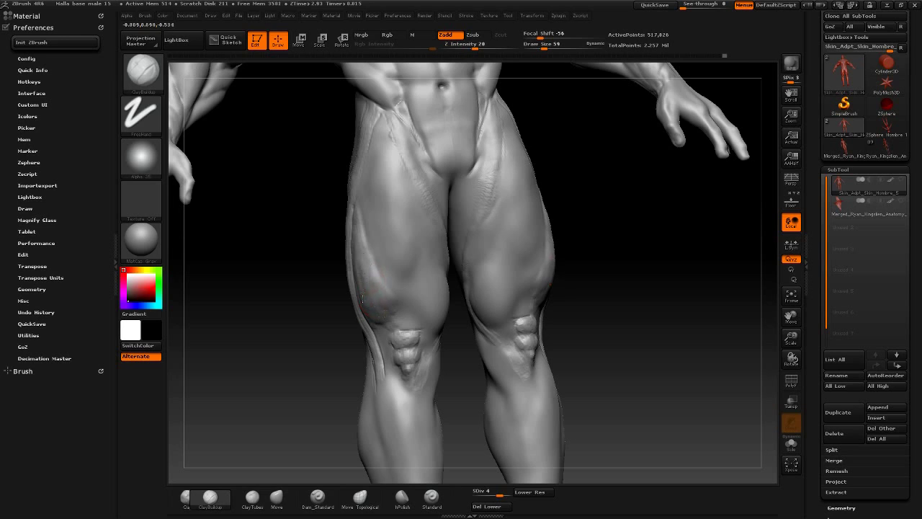
- Switch back to ClayTubes and define the front thigh muscles, rotating to check the inner thigh
{"action": "key", "text": "b"}
{"action": "key", "text": "c"}
{"action": "key", "text": "t"}
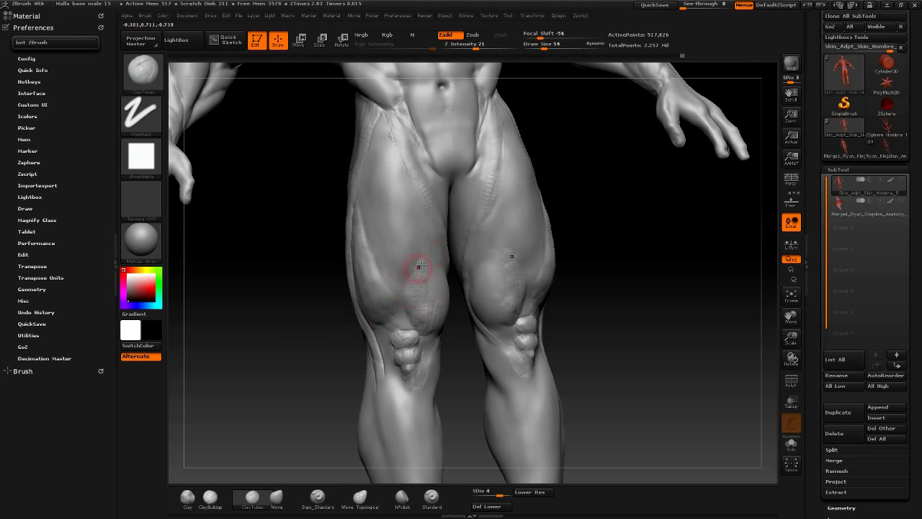
{"action": "left_click_drag", "start_coordinate": [421, 266], "coordinate": [457, 265]}
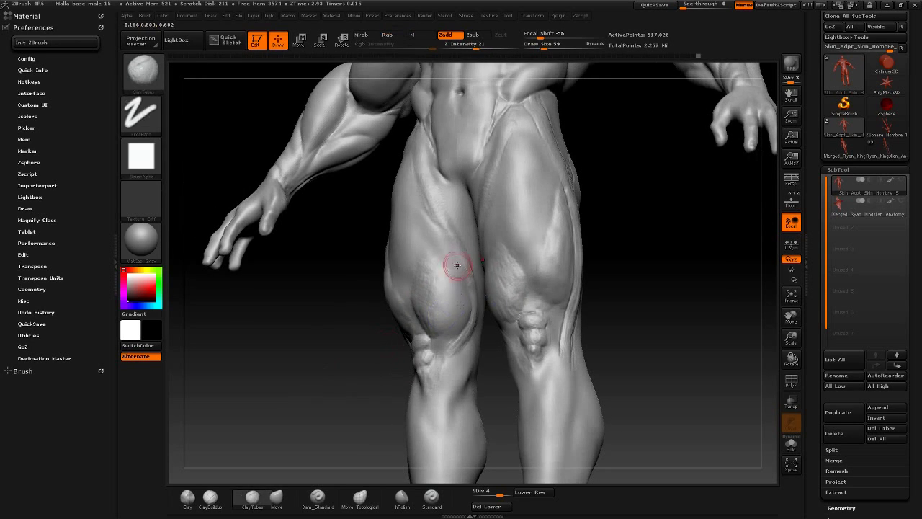
{"action": "left_click_drag", "start_coordinate": [437, 298], "coordinate": [442, 253]}
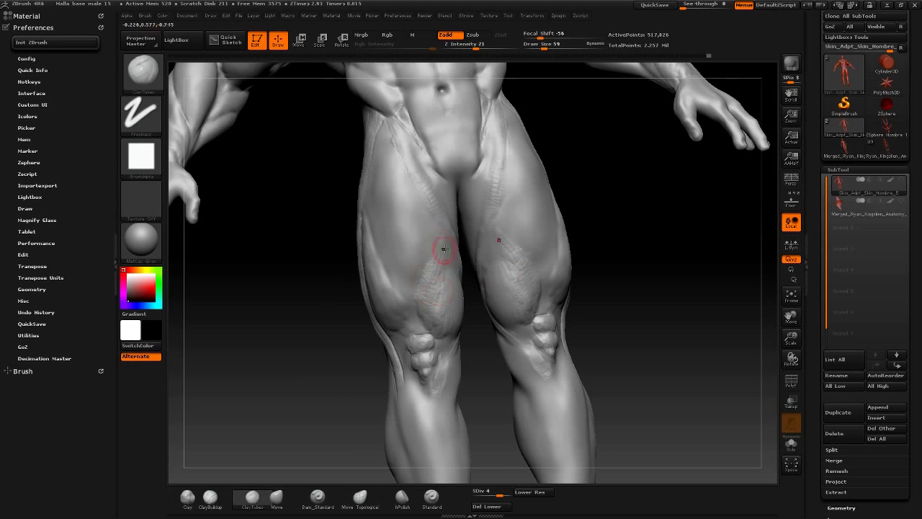
{"action": "left_click_drag", "start_coordinate": [434, 320], "coordinate": [442, 264]}
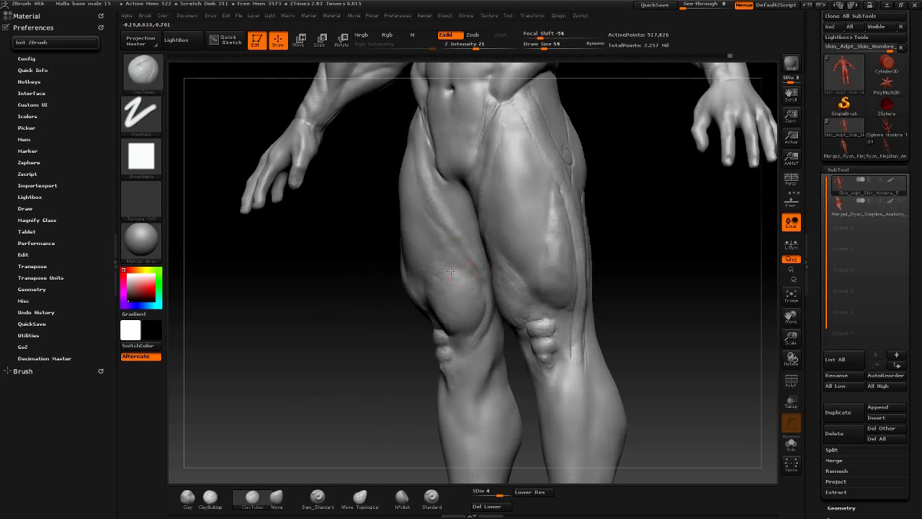
{"action": "left_click_drag", "start_coordinate": [382, 302], "coordinate": [368, 299]}
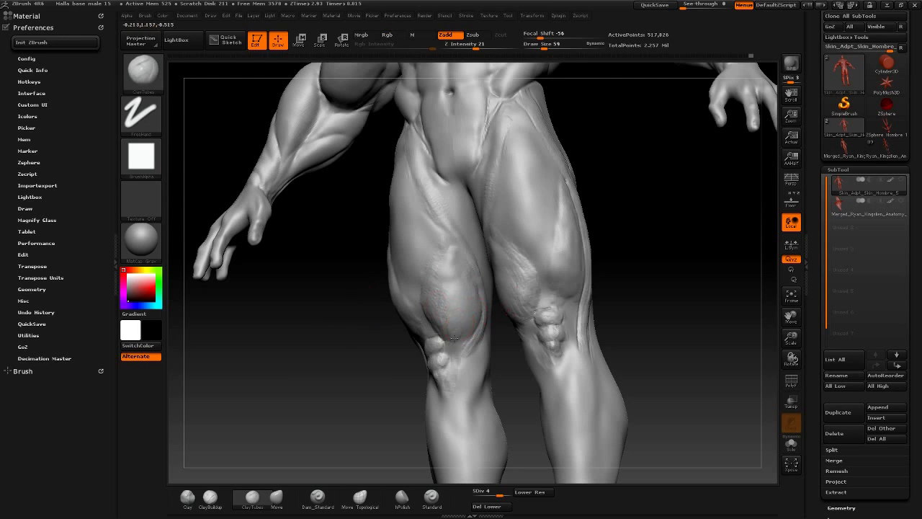
{"action": "left_click_drag", "start_coordinate": [338, 376], "coordinate": [443, 278]}
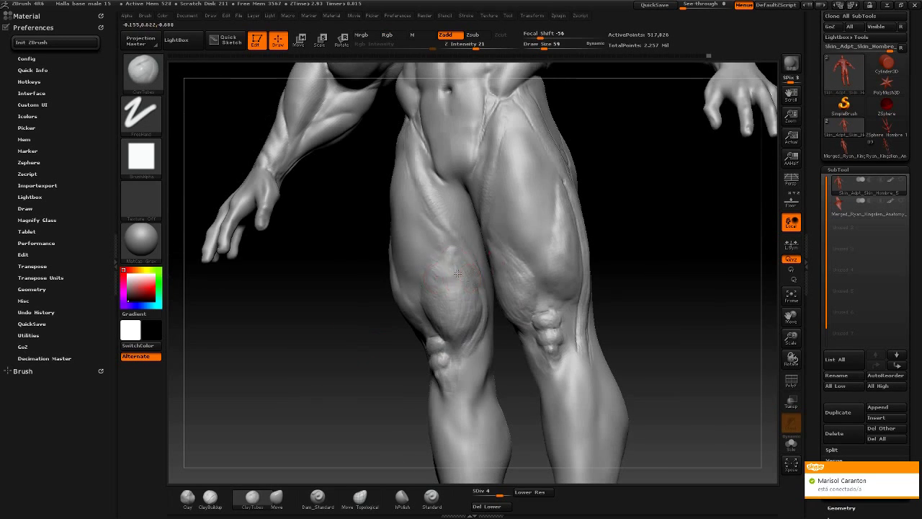
{"action": "key", "text": "shift"}
{"action": "key", "text": "space"}
- Set focal shift to -23, pick a soft round alpha, and enlarge the brush to 82
{"action": "left_click", "coordinate": [457, 288]}
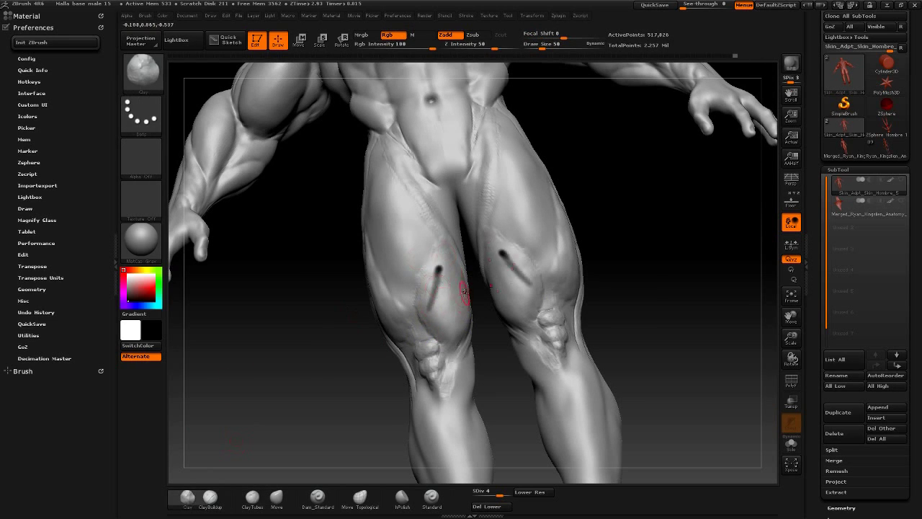
{"action": "left_click", "coordinate": [159, 171]}
{"action": "left_click", "coordinate": [239, 164]}
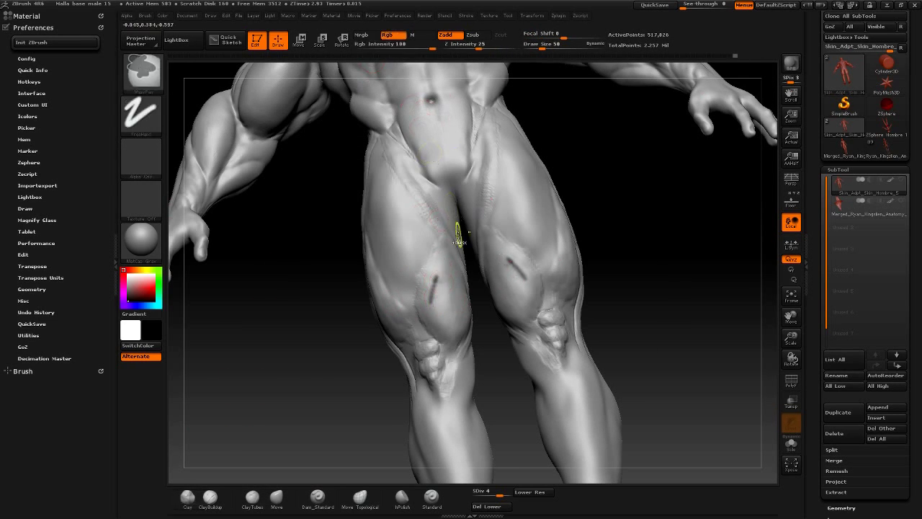
{"action": "key", "text": "s"}
{"action": "left_click", "coordinate": [442, 308]}
{"action": "mouse_move", "coordinate": [377, 338]}
{"action": "left_mouse_down"}
{"action": "mouse_move", "coordinate": [288, 381]}
{"action": "mouse_move", "coordinate": [407, 296]}
{"action": "left_mouse_up"}
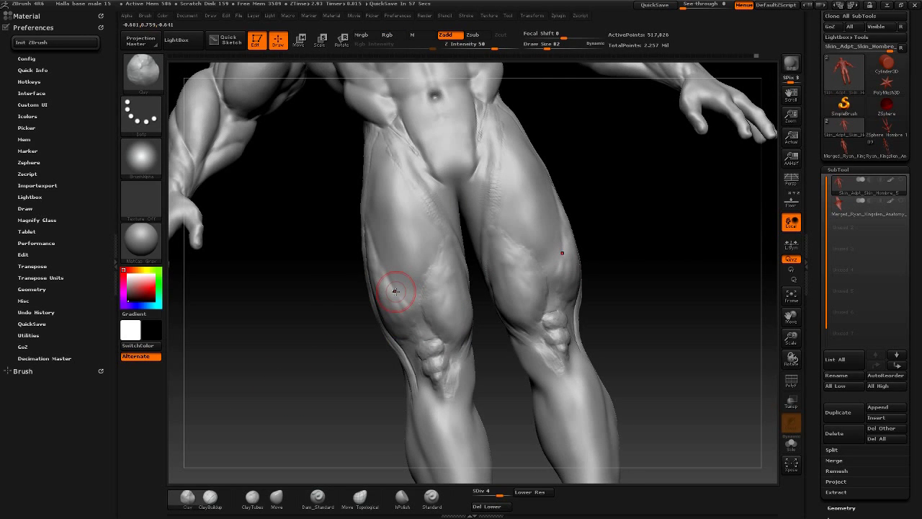
- Carve a crease line into the thigh, then return to the clay brush at size 86
{"action": "left_click", "coordinate": [318, 496]}
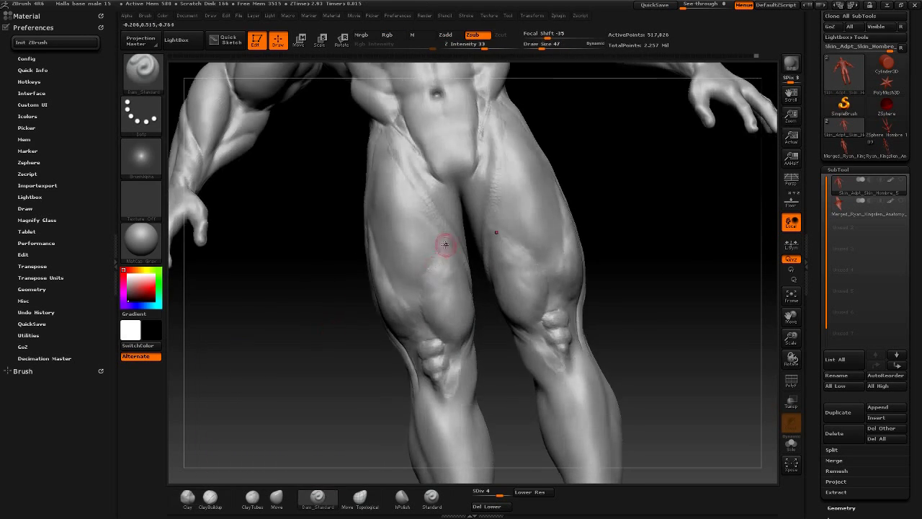
{"action": "left_click_drag", "start_coordinate": [442, 243], "coordinate": [428, 285]}
{"action": "left_click", "coordinate": [253, 497]}
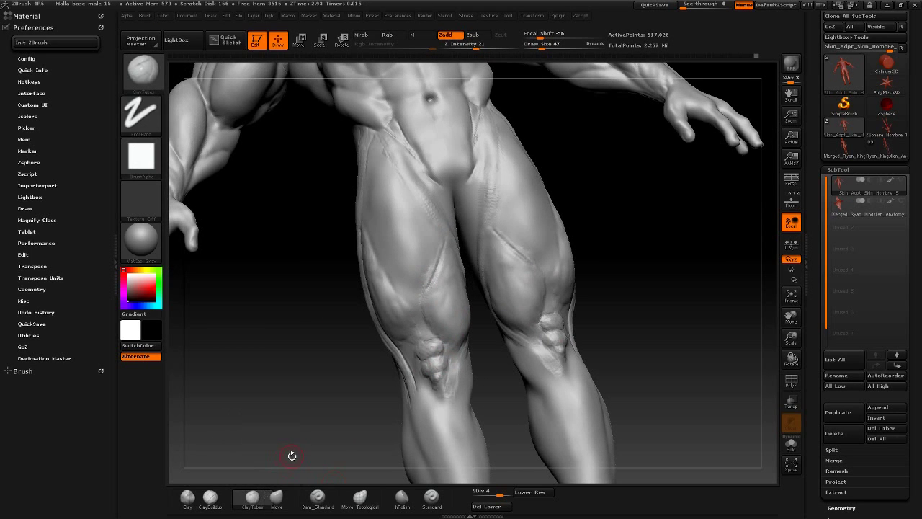
{"action": "mouse_move", "coordinate": [308, 372]}
{"action": "left_mouse_down", "text": "alt"}
{"action": "mouse_move", "coordinate": [391, 261]}
{"action": "mouse_move", "coordinate": [432, 274]}
{"action": "left_mouse_up", "text": "alt"}
{"action": "key", "text": "space"}
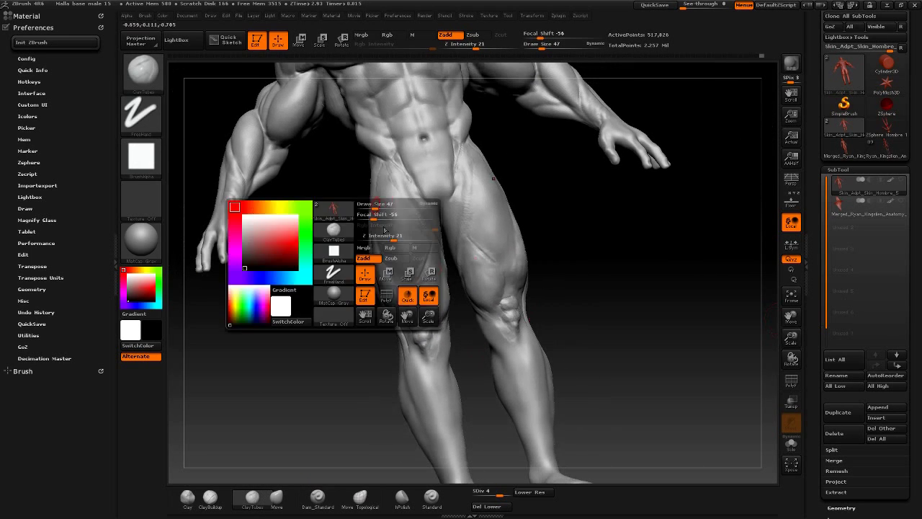
{"action": "left_click_drag", "start_coordinate": [375, 204], "coordinate": [418, 203]}
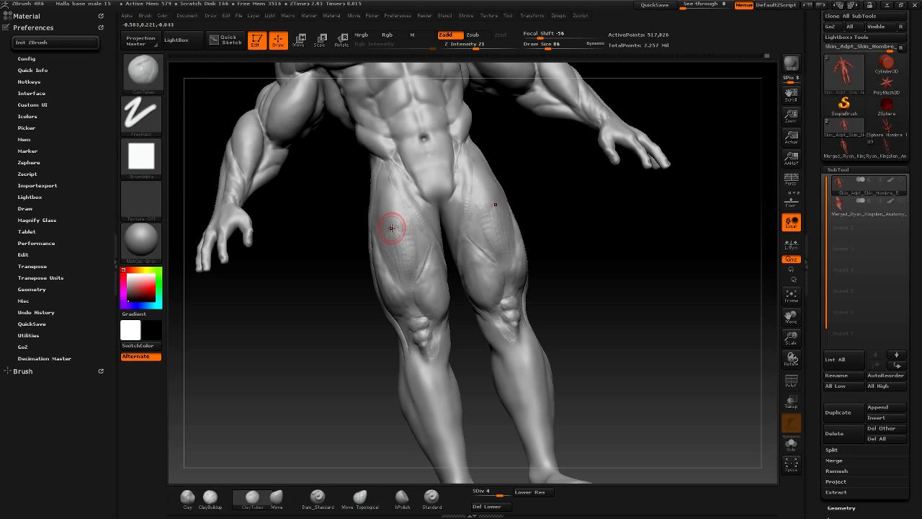
- With Dam_Standard at size 26, carve two mirrored grooves down the inner thighs
{"action": "left_click", "coordinate": [317, 496]}
{"action": "key", "text": "space"}
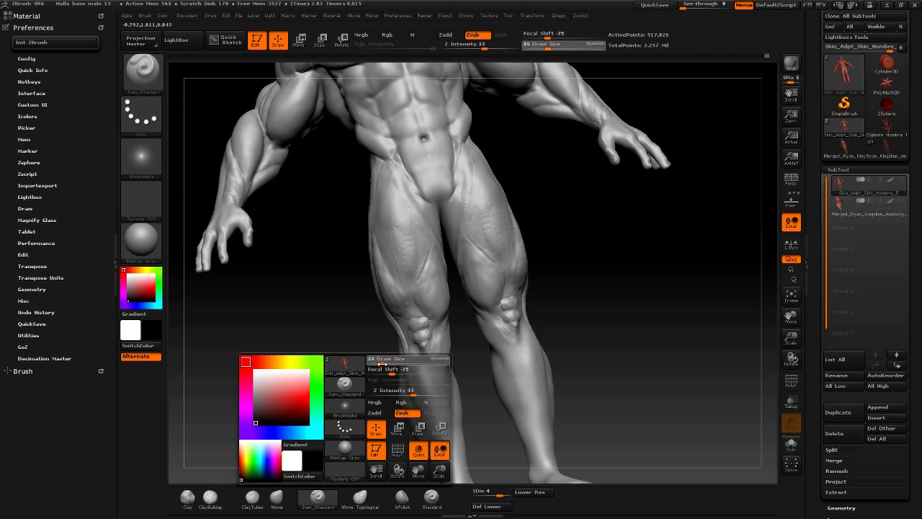
{"action": "left_click_drag", "start_coordinate": [383, 372], "coordinate": [453, 243], "text": "shift"}
{"action": "left_click_drag", "start_coordinate": [406, 179], "coordinate": [400, 220]}
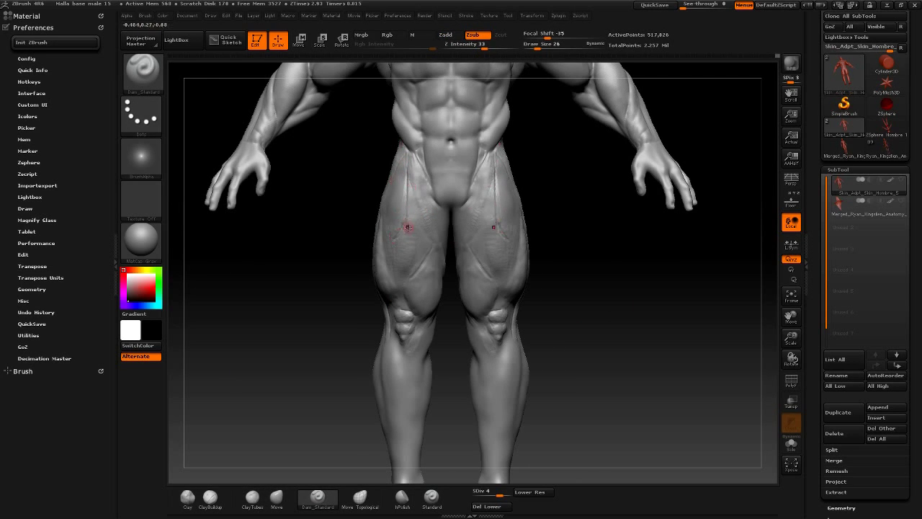
{"action": "left_click_drag", "start_coordinate": [408, 160], "coordinate": [405, 202]}
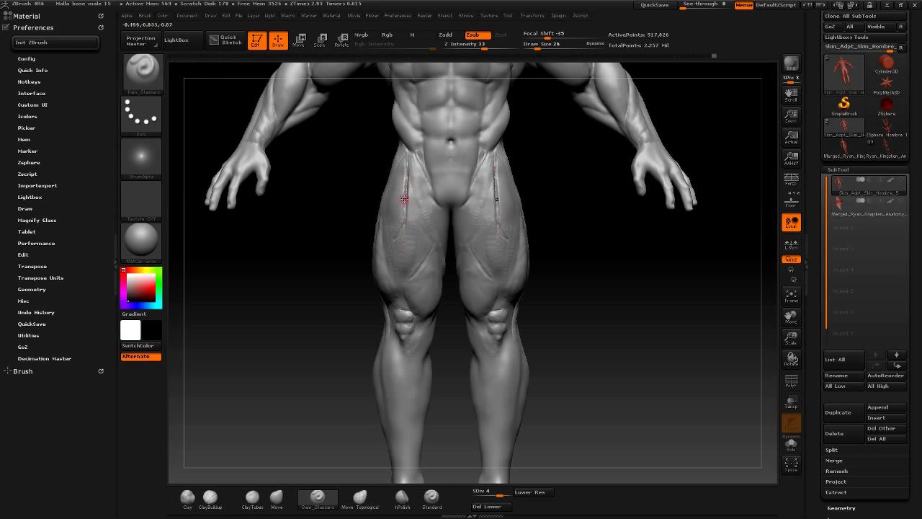
- Switch to ClayTubes, turn the figure to a three-quarter view, and set brush size 42
{"action": "key", "text": "b"}
{"action": "key", "text": "s"}
{"action": "key", "text": "t"}
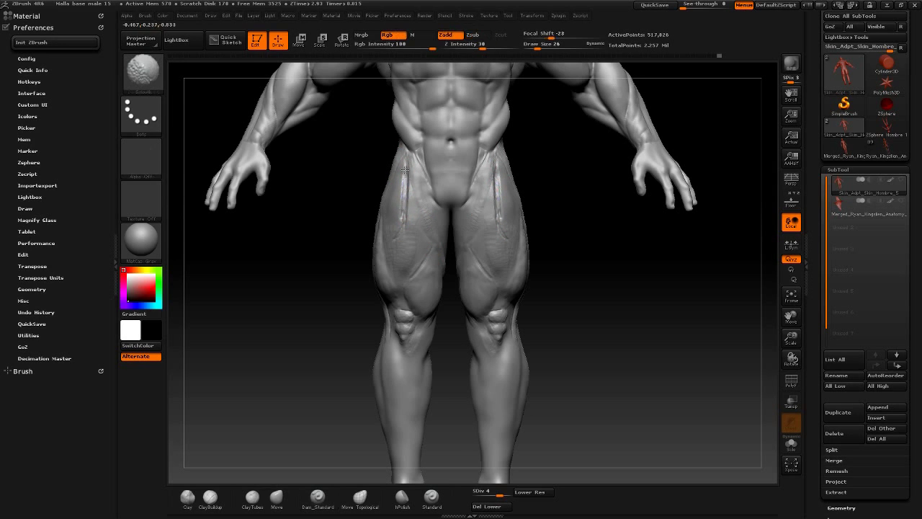
{"action": "key", "text": "b"}
{"action": "key", "text": "c"}
{"action": "key", "text": "t"}
{"action": "mouse_move", "coordinate": [324, 303]}
{"action": "left_mouse_down"}
{"action": "mouse_move", "coordinate": [274, 353]}
{"action": "mouse_move", "coordinate": [404, 191]}
{"action": "mouse_move", "coordinate": [404, 173]}
{"action": "left_mouse_up"}
{"action": "key", "text": "s"}
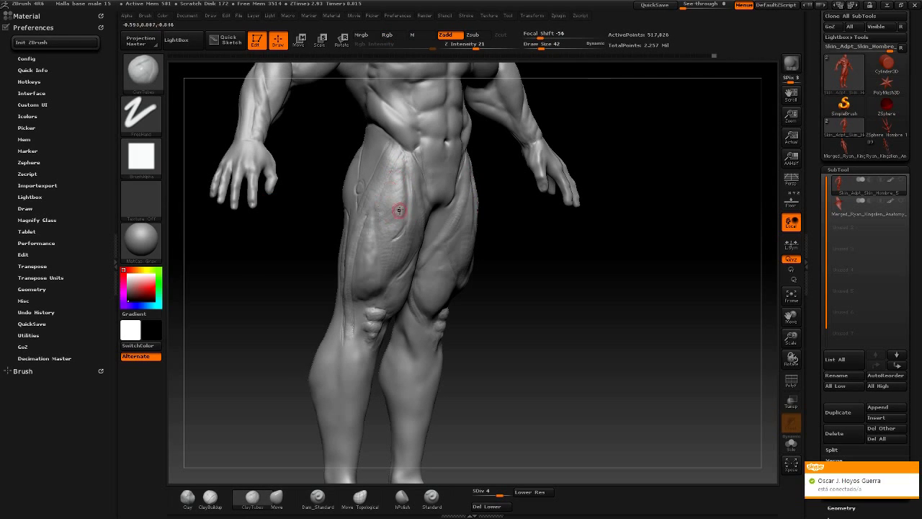
- Lower the figure to SDiv 3 in Tool > Geometry, cutting active points from 517,826 to 129,458
{"action": "mouse_move", "coordinate": [421, 201]}
{"action": "left_mouse_down"}
{"action": "mouse_move", "coordinate": [382, 209]}
{"action": "mouse_move", "coordinate": [413, 195]}
{"action": "left_mouse_up"}
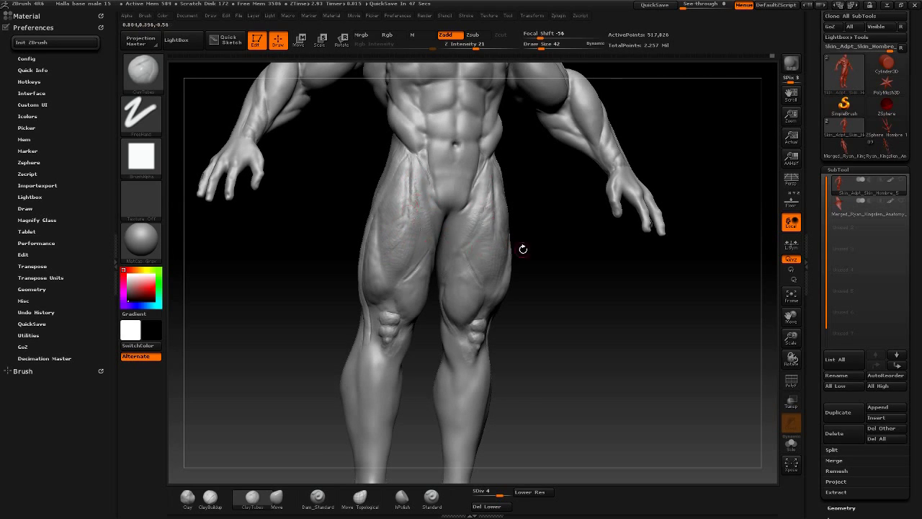
{"action": "left_click_drag", "start_coordinate": [523, 249], "coordinate": [414, 246]}
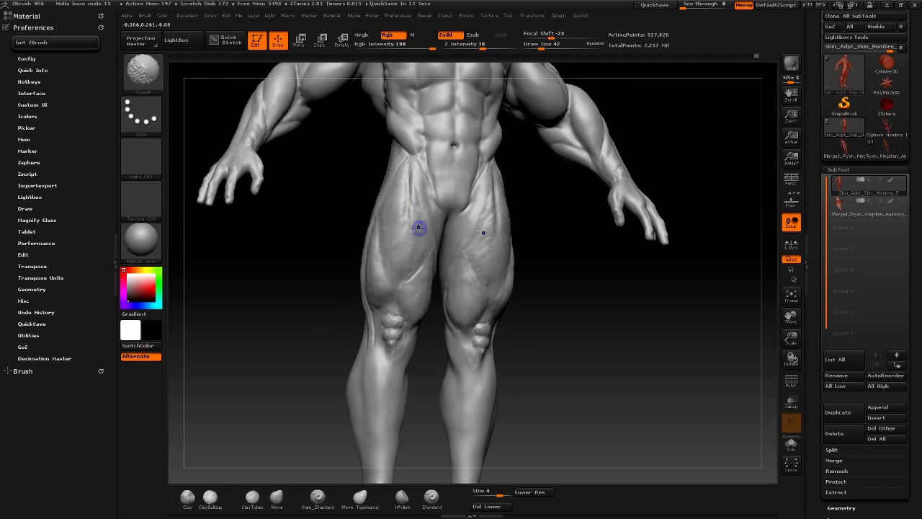
{"action": "right_click_drag", "start_coordinate": [418, 227], "coordinate": [412, 209]}
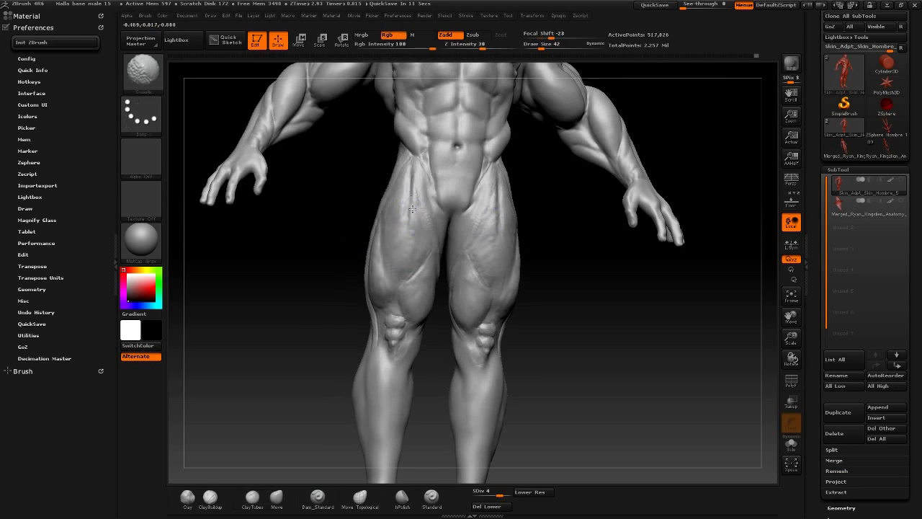
{"action": "mouse_move", "coordinate": [374, 300]}
{"action": "right_mouse_down"}
{"action": "mouse_move", "coordinate": [433, 206]}
{"action": "mouse_move", "coordinate": [448, 307]}
{"action": "right_mouse_up"}
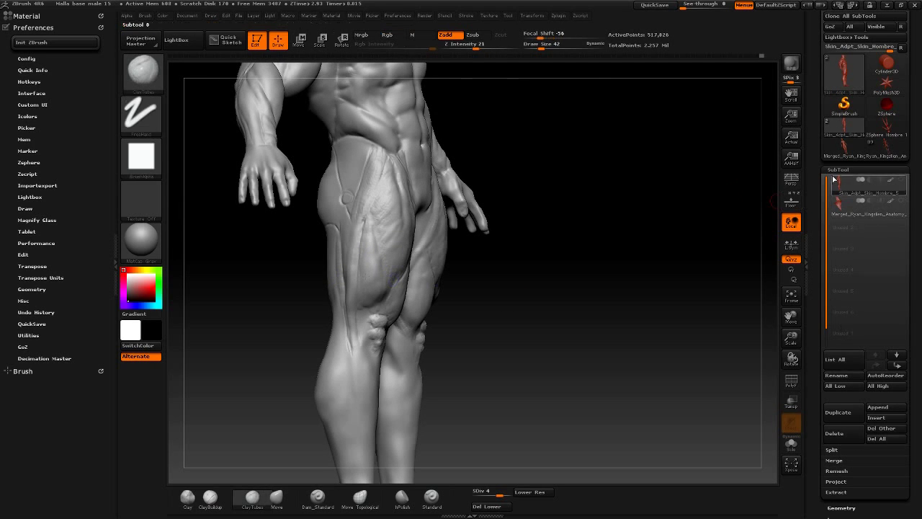
{"action": "left_click", "coordinate": [841, 508]}
{"action": "left_click", "coordinate": [832, 199]}
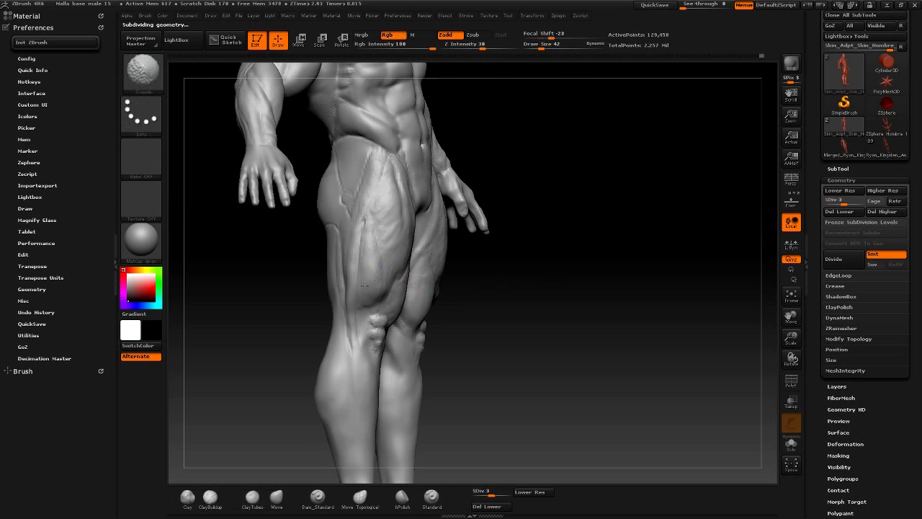
{"action": "right_click", "coordinate": [387, 184]}
{"action": "right_click_drag", "start_coordinate": [387, 184], "coordinate": [404, 207]}
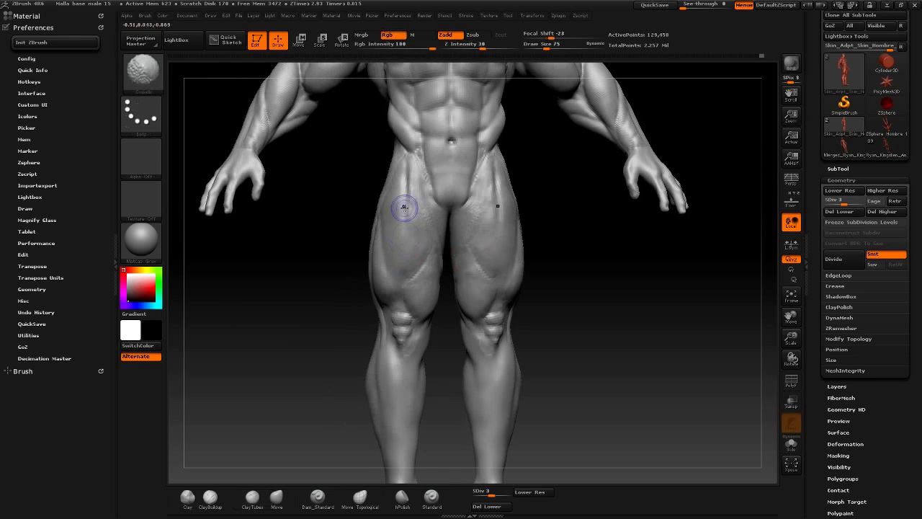
{"action": "left_click_drag", "start_coordinate": [428, 279], "coordinate": [284, 364]}
- Choose a clay brush from the library and add clay to the lower back above the glutes
{"action": "key", "text": "b"}
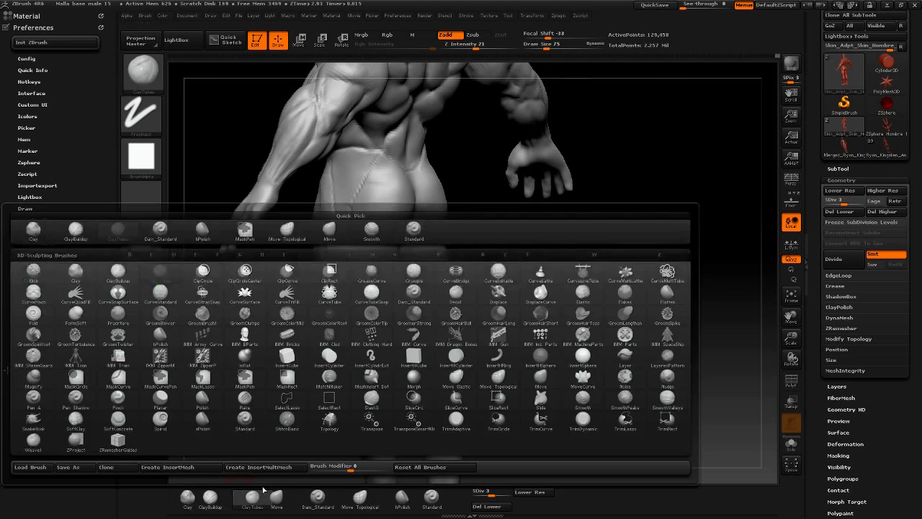
{"action": "left_click", "coordinate": [355, 193]}
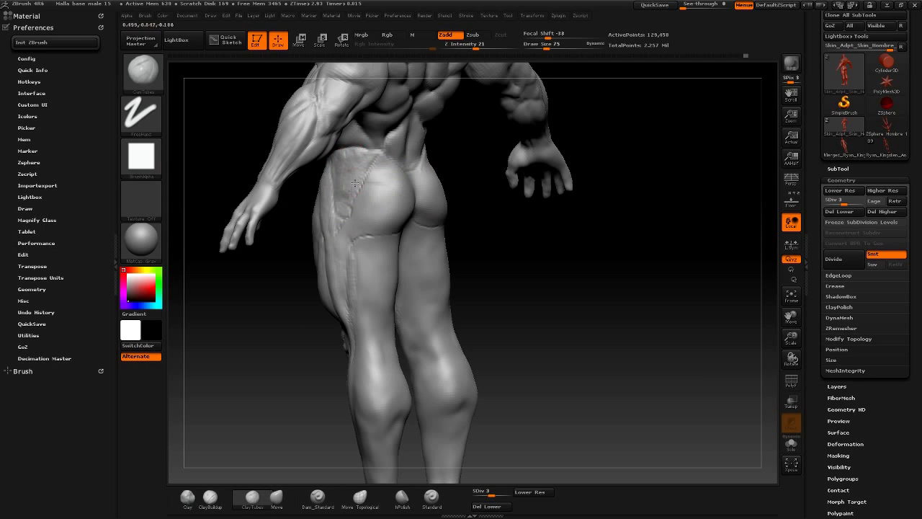
{"action": "left_click_drag", "start_coordinate": [351, 227], "coordinate": [431, 217]}
{"action": "mouse_move", "coordinate": [361, 193]}
{"action": "left_mouse_down"}
{"action": "mouse_move", "coordinate": [339, 206]}
{"action": "mouse_move", "coordinate": [615, 240]}
{"action": "left_mouse_up"}
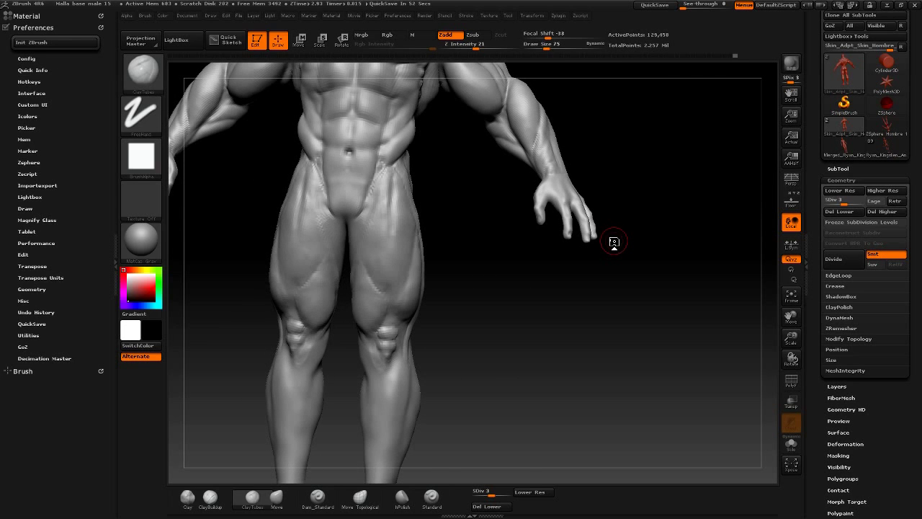
{"action": "mouse_move", "coordinate": [509, 334]}
{"action": "left_mouse_down"}
{"action": "mouse_move", "coordinate": [451, 252]}
{"action": "mouse_move", "coordinate": [546, 295]}
{"action": "left_mouse_up"}
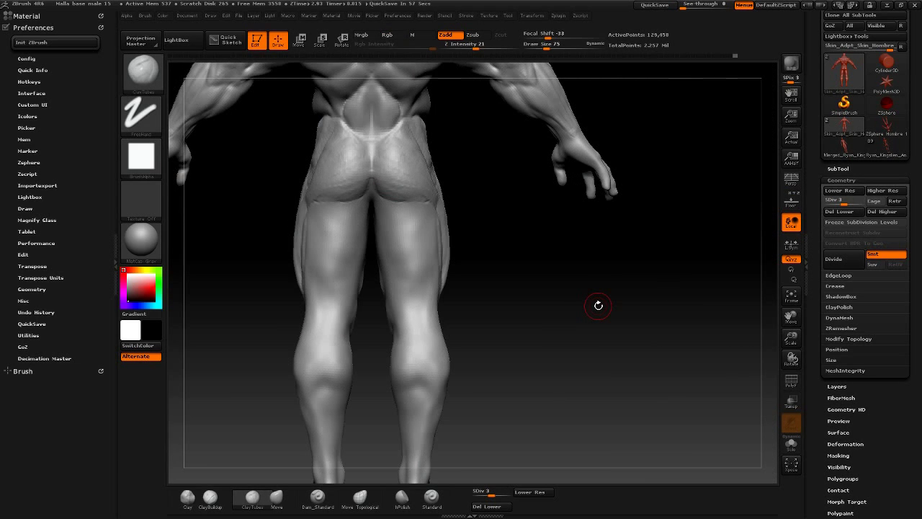
{"action": "left_click_drag", "start_coordinate": [349, 227], "coordinate": [482, 242]}
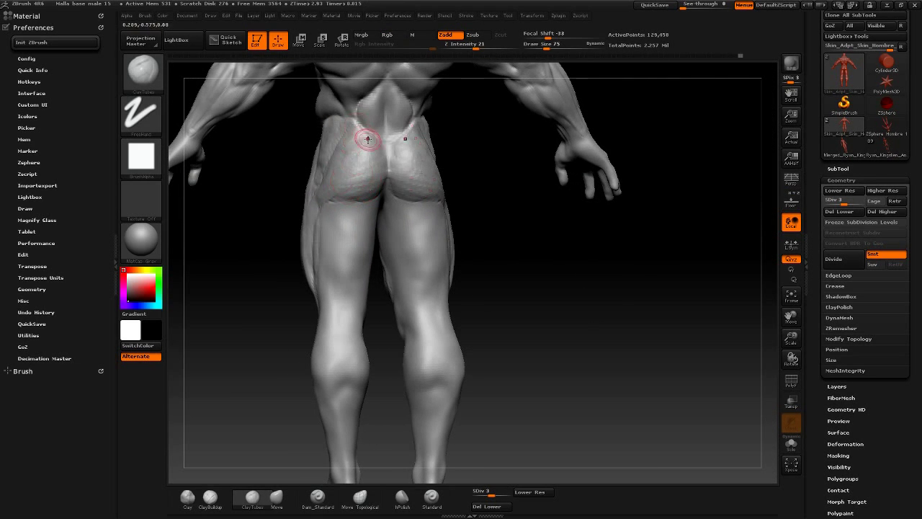
{"action": "left_click_drag", "start_coordinate": [385, 135], "coordinate": [353, 141]}
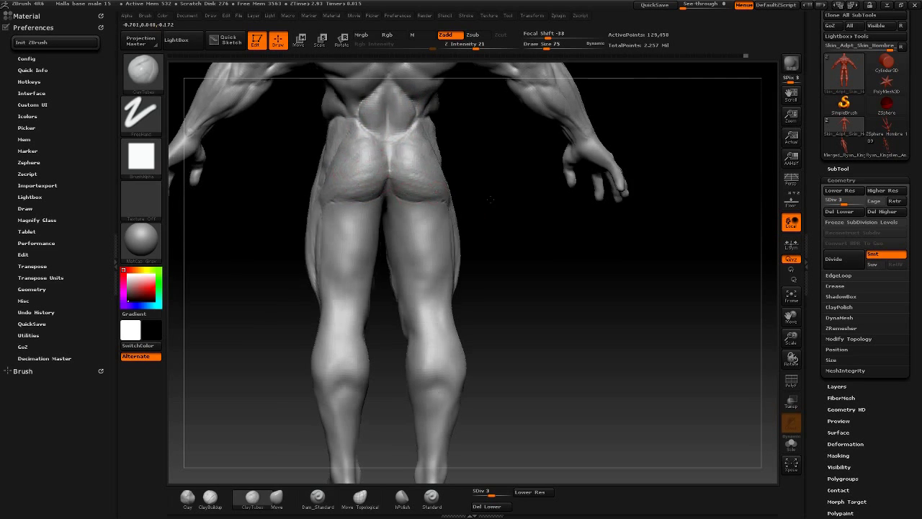
- Briefly switch to Dam_Standard, then return to ClayTubes while adjusting the back view
{"action": "left_click", "coordinate": [317, 497]}
{"action": "key", "text": "space"}
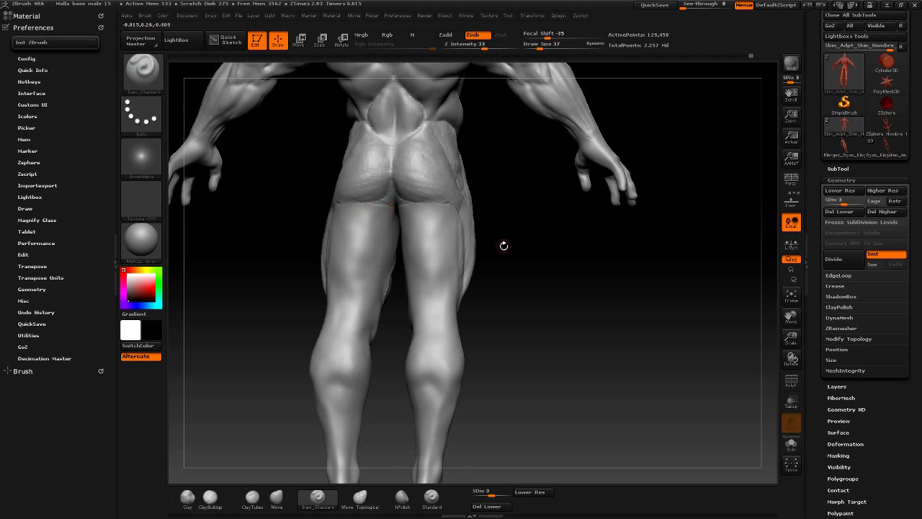
{"action": "mouse_move", "coordinate": [504, 245]}
{"action": "left_mouse_down"}
{"action": "mouse_move", "coordinate": [376, 205]}
{"action": "mouse_move", "coordinate": [388, 201]}
{"action": "mouse_move", "coordinate": [381, 186]}
{"action": "left_mouse_up"}
{"action": "key", "text": "b"}
{"action": "key", "text": "c"}
{"action": "key", "text": "t"}
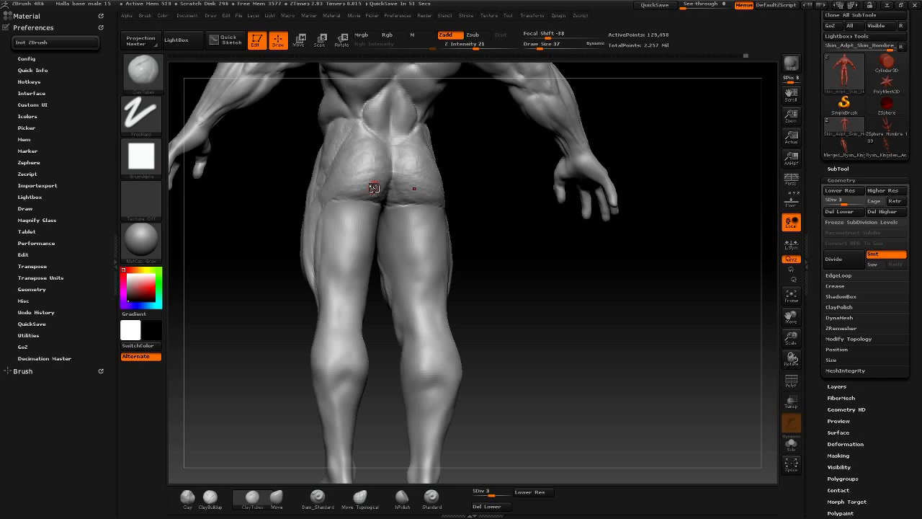
- Raise the brush size to 50 and shape the glutes from rear three-quarter and side views
{"action": "mouse_move", "coordinate": [374, 187]}
{"action": "left_mouse_down"}
{"action": "mouse_move", "coordinate": [397, 220]}
{"action": "mouse_move", "coordinate": [464, 198]}
{"action": "left_mouse_up"}
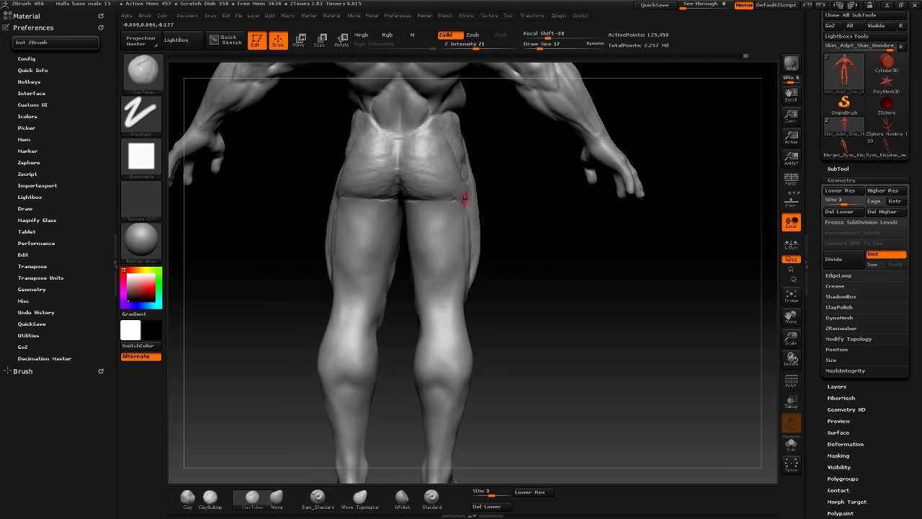
{"action": "key", "text": "s"}
{"action": "left_click", "coordinate": [464, 199]}
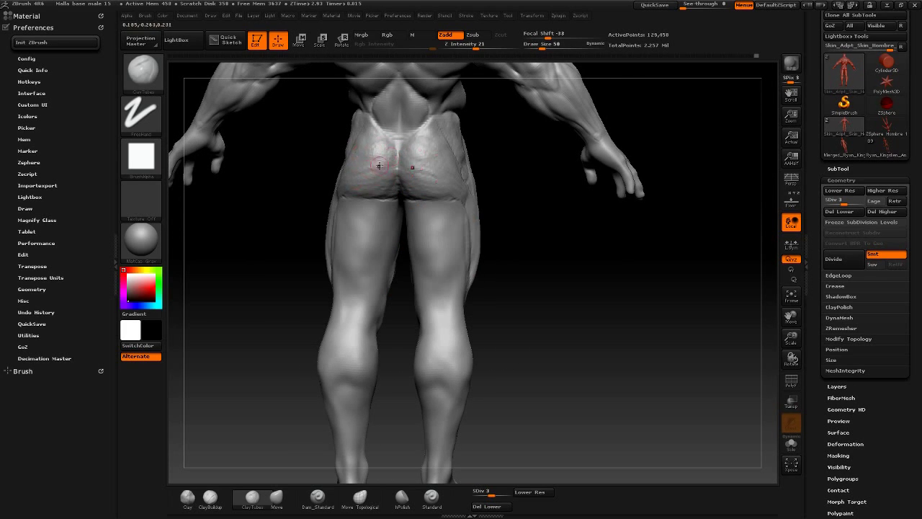
{"action": "left_click_drag", "start_coordinate": [373, 134], "coordinate": [317, 124]}
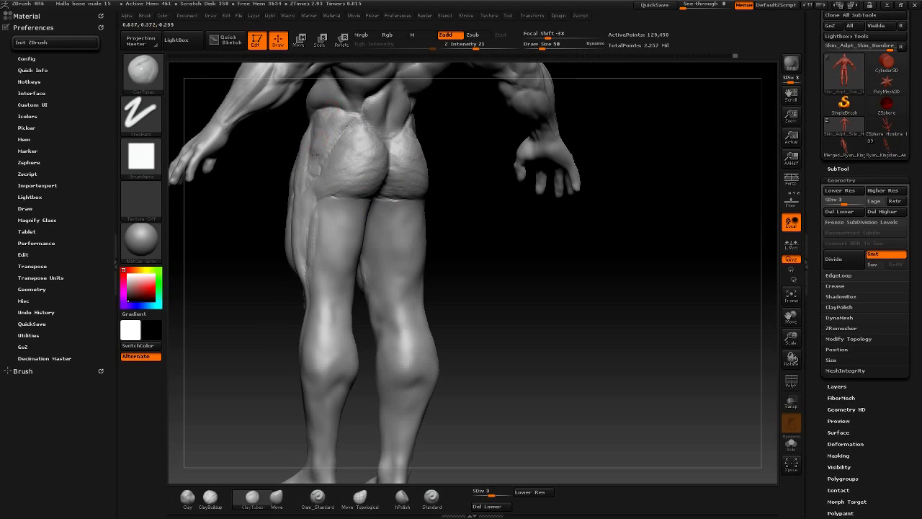
{"action": "mouse_move", "coordinate": [315, 154]}
{"action": "left_mouse_down"}
{"action": "mouse_move", "coordinate": [312, 128]}
{"action": "mouse_move", "coordinate": [330, 163]}
{"action": "left_mouse_up"}
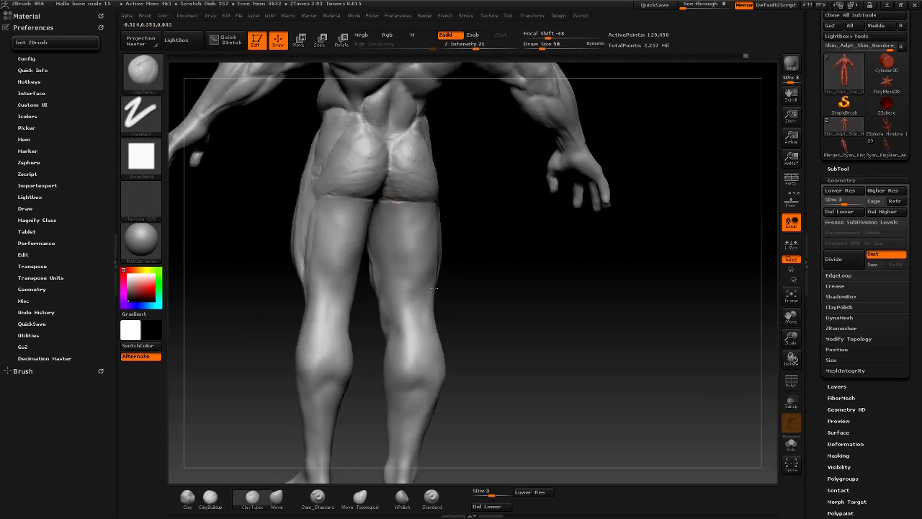
- Pick the Clay, ClayTubes and Dam_Standard brushes while turning the figure to a side view
{"action": "key", "text": "space"}
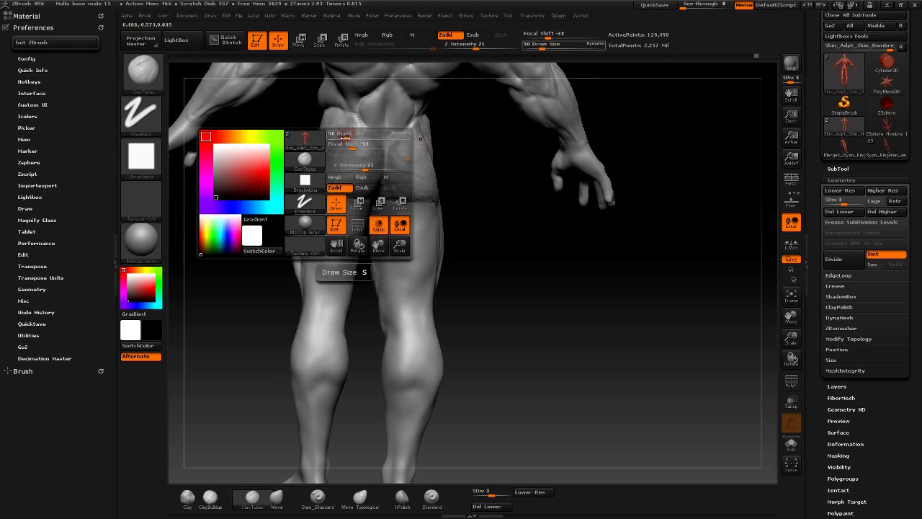
{"action": "mouse_move", "coordinate": [310, 147]}
{"action": "left_mouse_down"}
{"action": "mouse_move", "coordinate": [338, 145]}
{"action": "mouse_move", "coordinate": [305, 200]}
{"action": "mouse_move", "coordinate": [338, 191]}
{"action": "mouse_move", "coordinate": [298, 185]}
{"action": "mouse_move", "coordinate": [323, 144]}
{"action": "left_mouse_up"}
{"action": "mouse_move", "coordinate": [336, 177]}
{"action": "left_mouse_down"}
{"action": "mouse_move", "coordinate": [329, 190]}
{"action": "mouse_move", "coordinate": [312, 131]}
{"action": "left_mouse_up"}
{"action": "key", "text": "b"}
{"action": "key", "text": "c"}
{"action": "key", "text": "t"}
{"action": "key", "text": "space"}
{"action": "key", "text": "b"}
{"action": "key", "text": "d"}
{"action": "key", "text": "s"}
- Set ClayTubes Z Intensity from 21 to 28 and Draw Size from 24 to 45
{"action": "left_click_drag", "start_coordinate": [418, 225], "coordinate": [424, 227]}
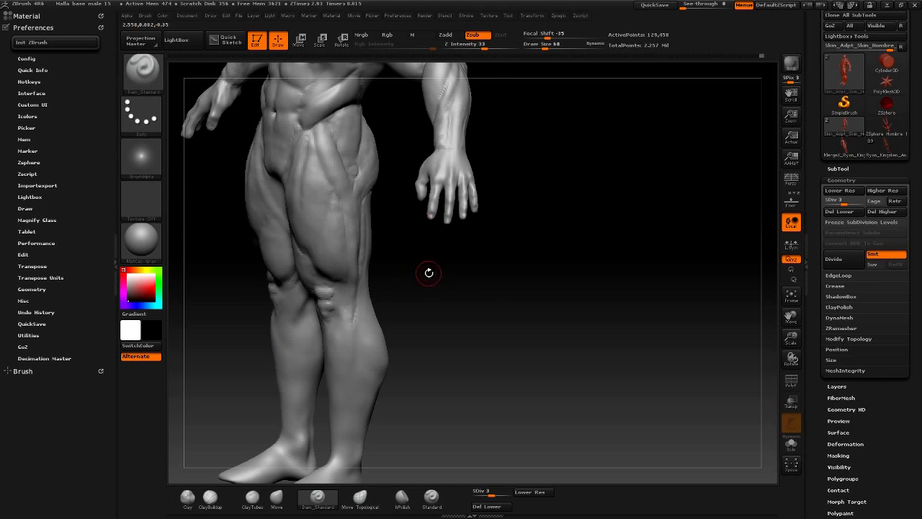
{"action": "left_click_drag", "start_coordinate": [461, 293], "coordinate": [432, 302]}
{"action": "key", "text": "b"}
{"action": "key", "text": "c"}
{"action": "key", "text": "t"}
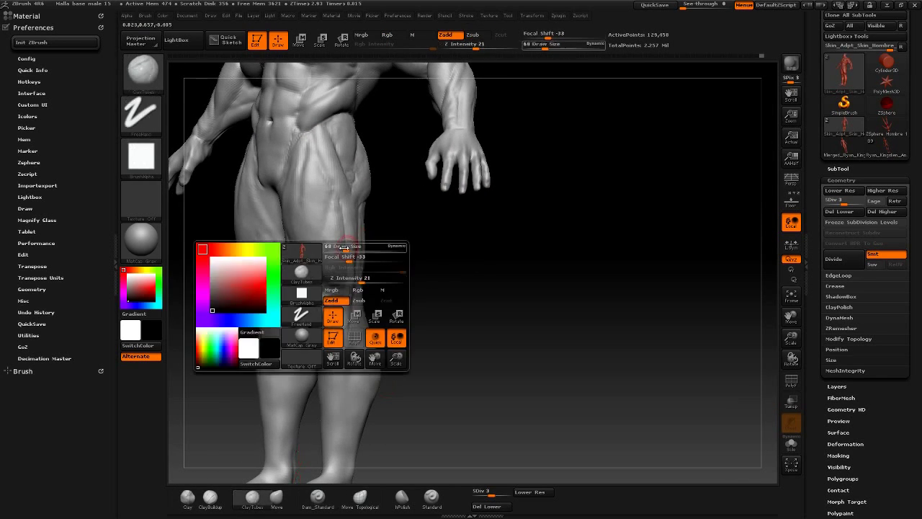
{"action": "key", "text": "space"}
{"action": "key", "text": "space"}
{"action": "left_click_drag", "start_coordinate": [361, 269], "coordinate": [374, 271]}
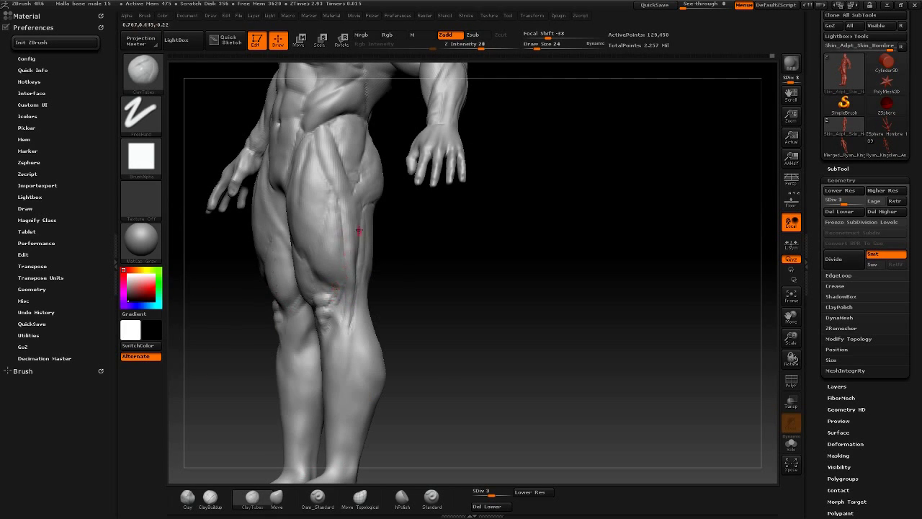
{"action": "left_click_drag", "start_coordinate": [490, 238], "coordinate": [461, 273]}
{"action": "key", "text": "space"}
{"action": "left_click_drag", "start_coordinate": [361, 261], "coordinate": [389, 260]}
{"action": "mouse_move", "coordinate": [461, 274]}
{"action": "left_mouse_down"}
{"action": "mouse_move", "coordinate": [504, 275]}
{"action": "mouse_move", "coordinate": [464, 277]}
{"action": "mouse_move", "coordinate": [494, 268]}
{"action": "mouse_move", "coordinate": [428, 264]}
{"action": "mouse_move", "coordinate": [449, 276]}
{"action": "mouse_move", "coordinate": [380, 329]}
{"action": "left_mouse_up"}
- Carve Dam_Standard grooves down the front of the thigh and between the thigh muscles
{"action": "key", "text": "b"}
{"action": "key", "text": "d"}
{"action": "key", "text": "s"}
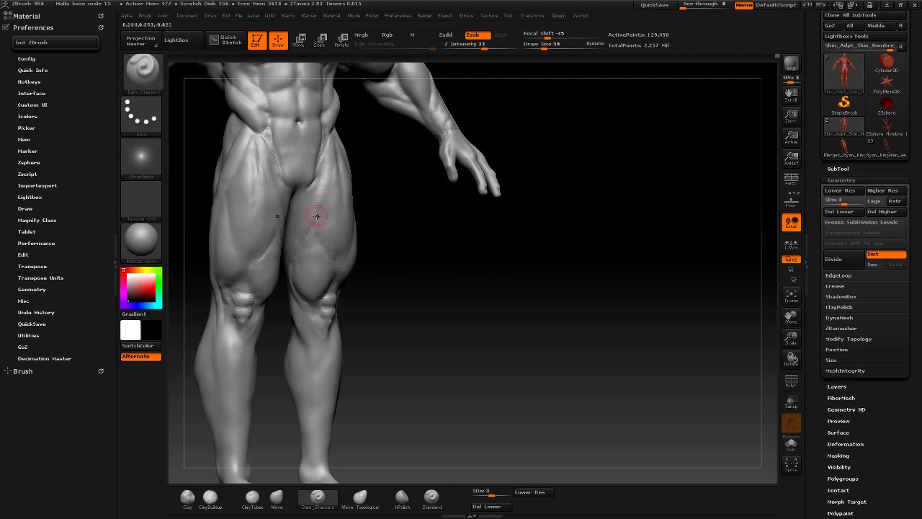
{"action": "mouse_move", "coordinate": [317, 215]}
{"action": "left_mouse_down"}
{"action": "mouse_move", "coordinate": [379, 202]}
{"action": "mouse_move", "coordinate": [328, 177]}
{"action": "mouse_move", "coordinate": [316, 207]}
{"action": "left_mouse_up"}
{"action": "key", "text": "b"}
{"action": "key", "text": "c"}
{"action": "key", "text": "l"}
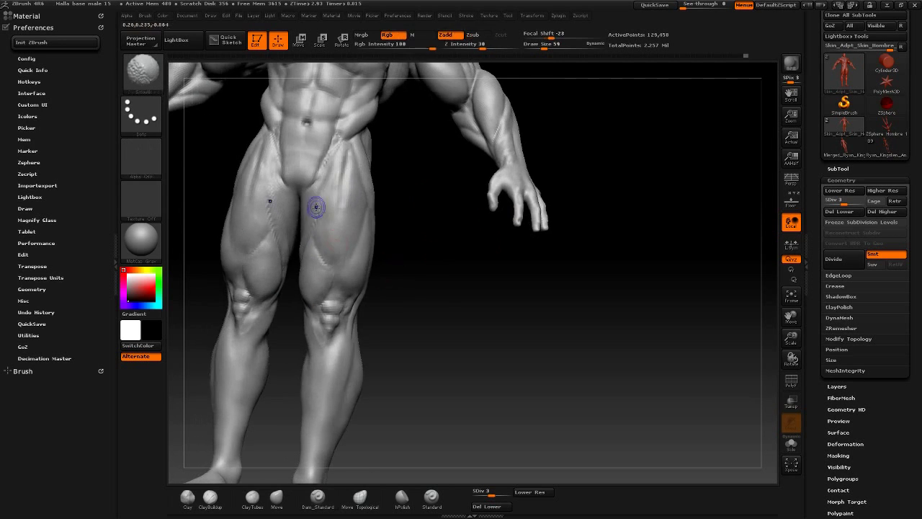
{"action": "key", "text": "b"}
{"action": "key", "text": "d"}
{"action": "key", "text": "s"}
{"action": "mouse_move", "coordinate": [449, 251]}
{"action": "left_mouse_down"}
{"action": "mouse_move", "coordinate": [453, 284]}
{"action": "mouse_move", "coordinate": [418, 313]}
{"action": "mouse_move", "coordinate": [453, 308]}
{"action": "mouse_move", "coordinate": [369, 187]}
{"action": "mouse_move", "coordinate": [759, 334]}
{"action": "mouse_move", "coordinate": [549, 303]}
{"action": "mouse_move", "coordinate": [508, 351]}
{"action": "mouse_move", "coordinate": [442, 288]}
{"action": "mouse_move", "coordinate": [450, 275]}
{"action": "mouse_move", "coordinate": [487, 288]}
{"action": "left_mouse_up"}
- Build up the quadriceps with Clay and ClayTubes, then smooth with a brush reduced from 50 to 35
{"action": "key", "text": "b"}
{"action": "key", "text": "c"}
{"action": "key", "text": "l"}
{"action": "key", "text": "b"}
{"action": "key", "text": "c"}
{"action": "key", "text": "t"}
{"action": "key", "text": "shift"}
{"action": "key", "text": "bracketleft"}
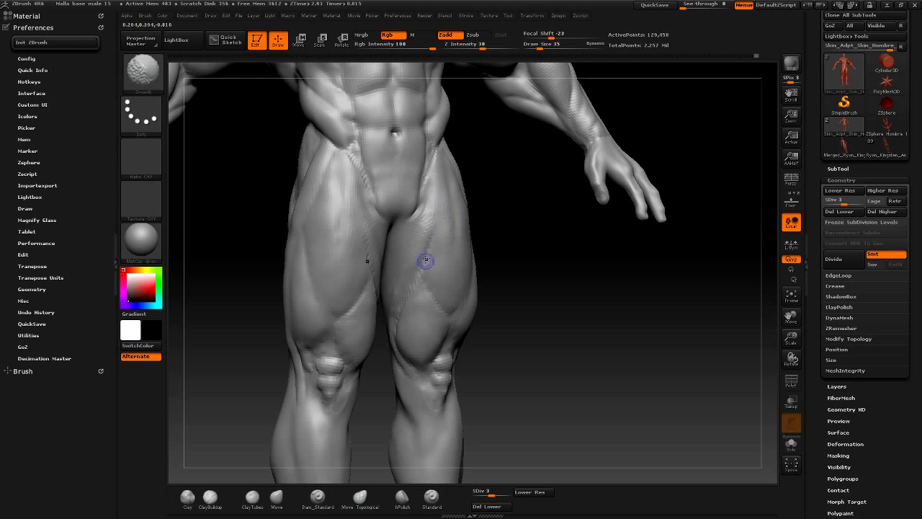
{"action": "left_click_drag", "start_coordinate": [504, 245], "coordinate": [531, 221], "text": "shift"}
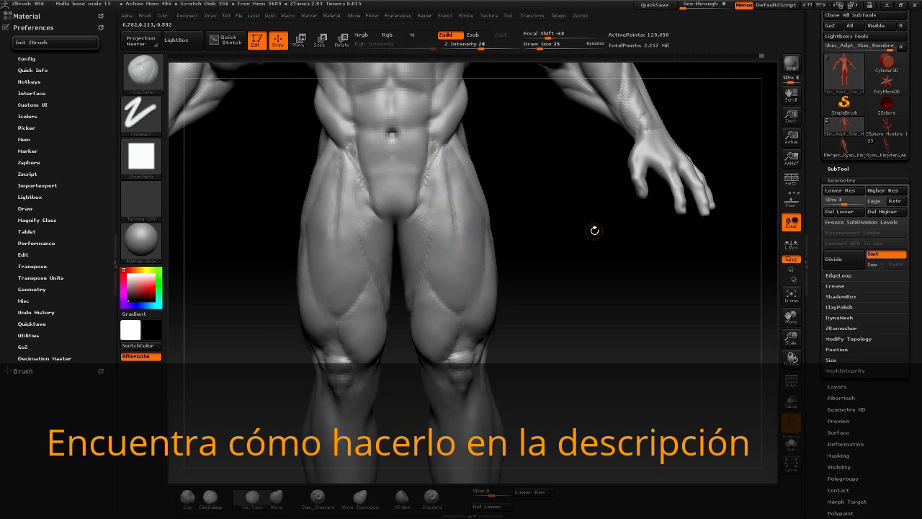
- Build up the hip forms with Clay, ClayBuildup and ClayTubes from rear and front views
{"action": "mouse_move", "coordinate": [594, 231]}
{"action": "left_mouse_down"}
{"action": "mouse_move", "coordinate": [537, 384]}
{"action": "mouse_move", "coordinate": [537, 245]}
{"action": "mouse_move", "coordinate": [524, 243]}
{"action": "left_mouse_up"}
{"action": "key", "text": "b"}
{"action": "key", "text": "c"}
{"action": "key", "text": "l"}
{"action": "key", "text": "b"}
{"action": "key", "text": "c"}
{"action": "key", "text": "b"}
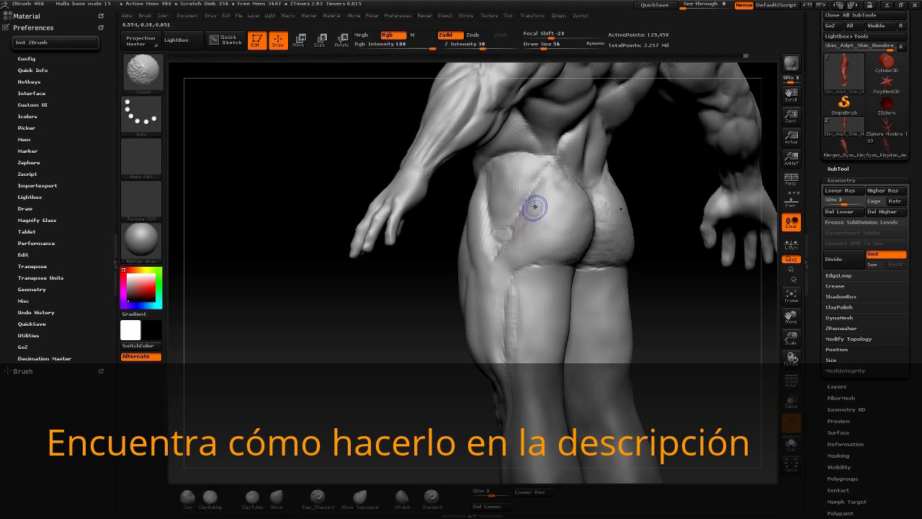
{"action": "key", "text": "b"}
{"action": "key", "text": "c"}
{"action": "key", "text": "l"}
{"action": "key", "text": "b"}
{"action": "key", "text": "c"}
{"action": "key", "text": "t"}
{"action": "left_click_drag", "start_coordinate": [484, 260], "coordinate": [418, 268]}
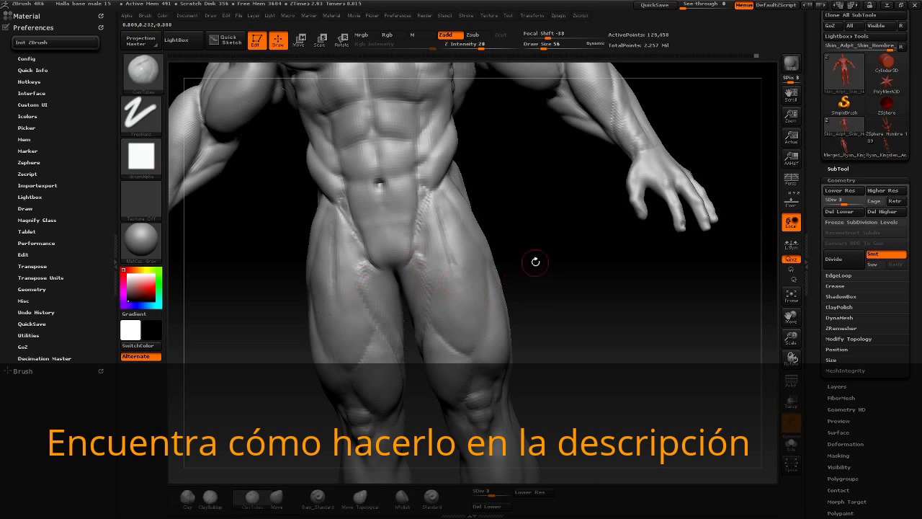
{"action": "mouse_move", "coordinate": [535, 262]}
{"action": "left_mouse_down"}
{"action": "mouse_move", "coordinate": [540, 307]}
{"action": "mouse_move", "coordinate": [401, 341]}
{"action": "left_mouse_up"}
- Carve the groin seam with Dam_Standard and ClayTubes, then divide the figure to SDiv 4
{"action": "key", "text": "b"}
{"action": "key", "text": "d"}
{"action": "key", "text": "s"}
{"action": "mouse_move", "coordinate": [410, 309]}
{"action": "left_mouse_down"}
{"action": "mouse_move", "coordinate": [423, 276]}
{"action": "mouse_move", "coordinate": [545, 278]}
{"action": "mouse_move", "coordinate": [413, 279]}
{"action": "left_mouse_up"}
{"action": "key", "text": "b"}
{"action": "key", "text": "c"}
{"action": "key", "text": "t"}
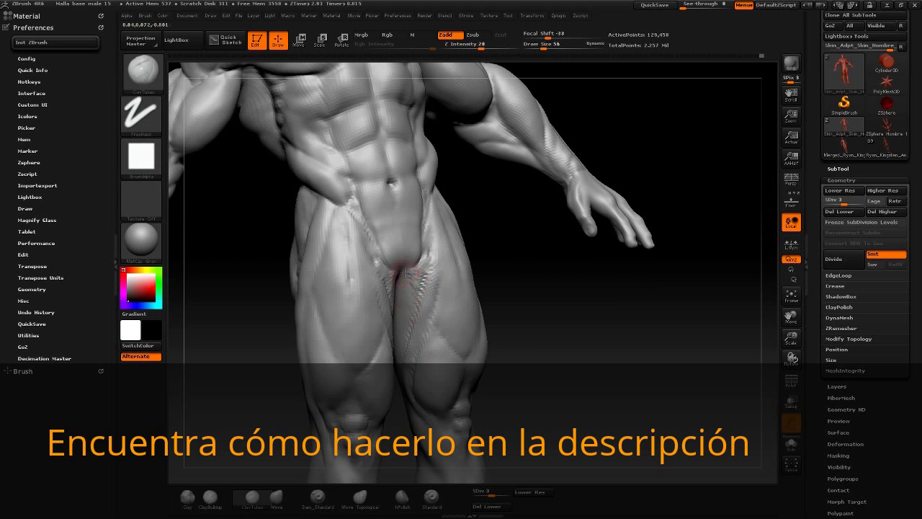
{"action": "key", "text": "d"}
{"action": "mouse_move", "coordinate": [574, 268]}
{"action": "left_mouse_down"}
{"action": "mouse_move", "coordinate": [402, 339]}
{"action": "mouse_move", "coordinate": [527, 290]}
{"action": "left_mouse_up"}
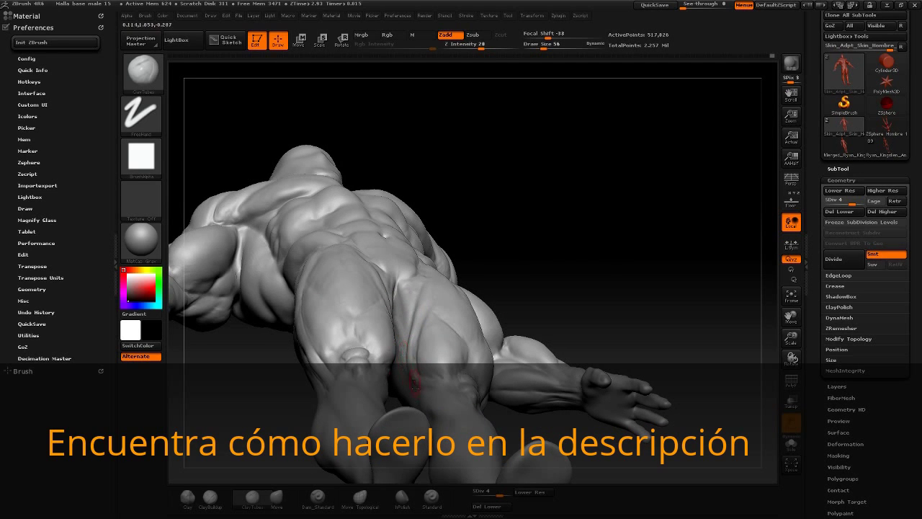
- Reshape the inner thighs with the Move Topological brush from a front view
{"action": "mouse_move", "coordinate": [429, 390]}
{"action": "left_mouse_down"}
{"action": "mouse_move", "coordinate": [406, 329]}
{"action": "mouse_move", "coordinate": [640, 204]}
{"action": "mouse_move", "coordinate": [401, 312]}
{"action": "left_mouse_up"}
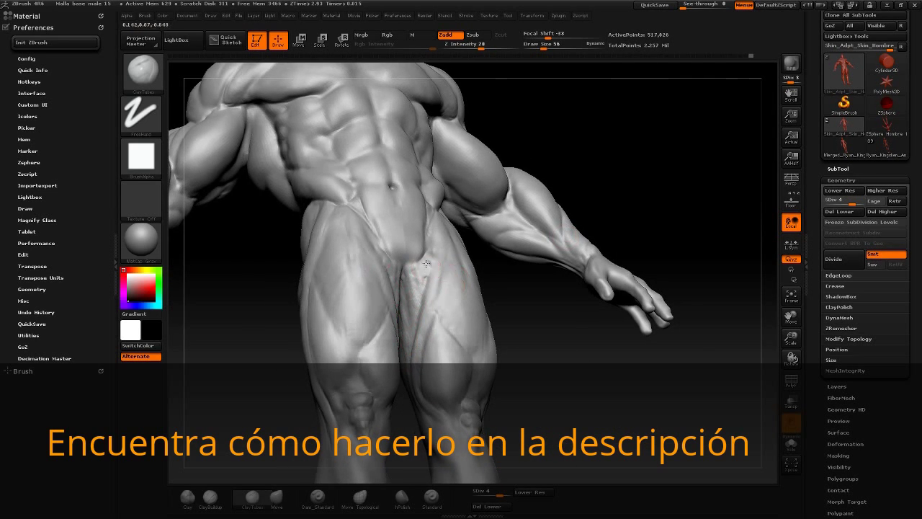
{"action": "mouse_move", "coordinate": [427, 264]}
{"action": "left_mouse_down"}
{"action": "mouse_move", "coordinate": [541, 286]}
{"action": "mouse_move", "coordinate": [518, 272]}
{"action": "mouse_move", "coordinate": [421, 261]}
{"action": "mouse_move", "coordinate": [550, 304]}
{"action": "mouse_move", "coordinate": [422, 274]}
{"action": "mouse_move", "coordinate": [521, 288]}
{"action": "mouse_move", "coordinate": [548, 349]}
{"action": "mouse_move", "coordinate": [425, 267]}
{"action": "mouse_move", "coordinate": [504, 288]}
{"action": "mouse_move", "coordinate": [432, 246]}
{"action": "left_mouse_up"}
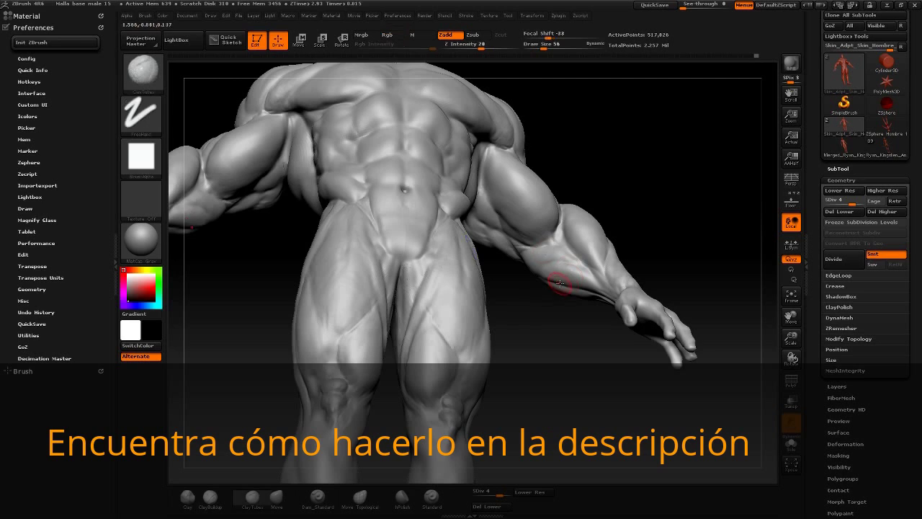
{"action": "left_click_drag", "start_coordinate": [559, 284], "coordinate": [432, 303]}
{"action": "left_click", "coordinate": [361, 497]}
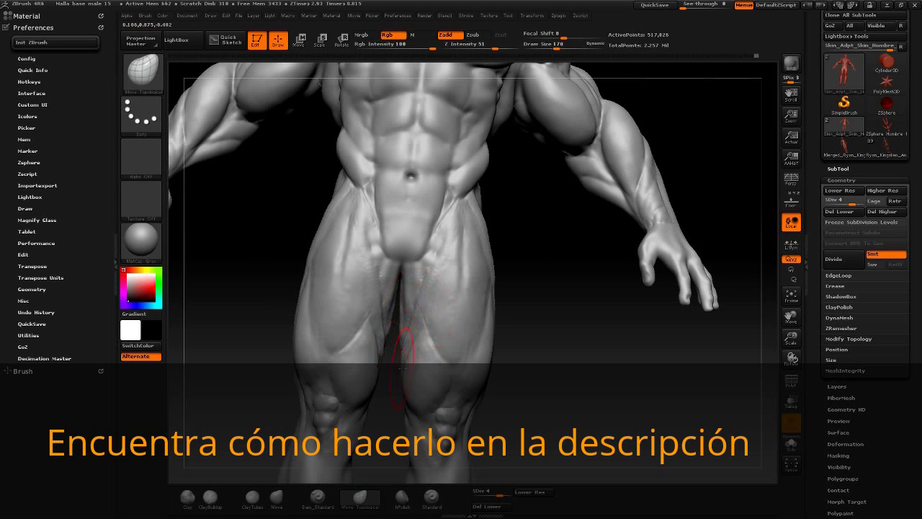
{"action": "left_click_drag", "start_coordinate": [411, 329], "coordinate": [594, 364]}
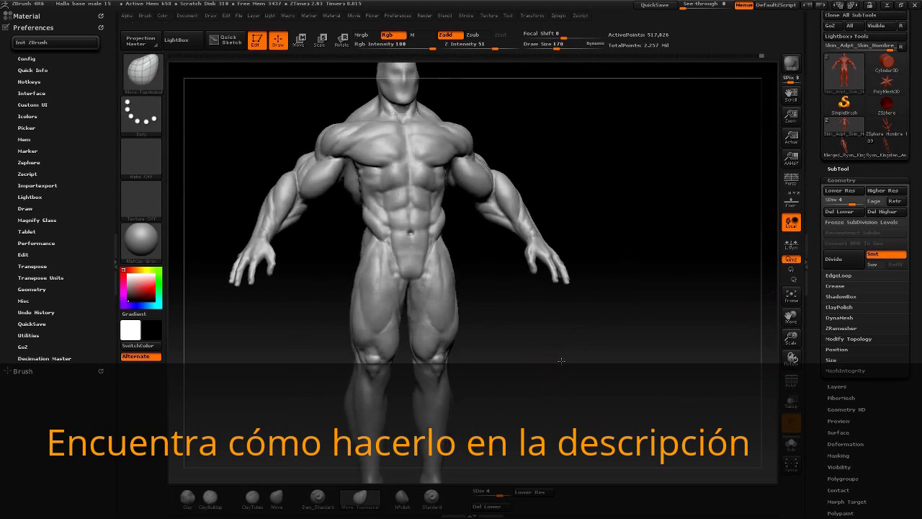
- Save the project as 'Malla base male 16'
{"action": "key", "text": "ctrl+s"}
{"action": "type", "text": "Malla base male 16.ZPR"}
{"action": "left_click", "coordinate": [379, 243]}
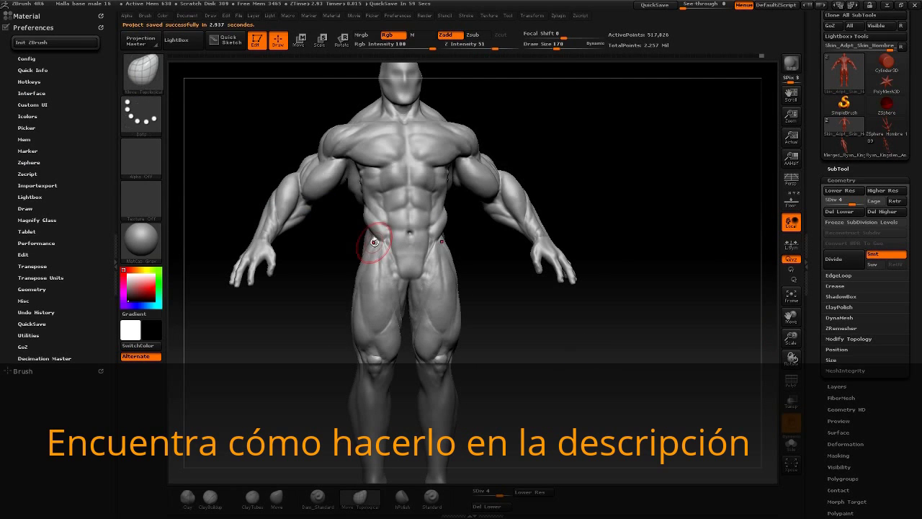
- Refine the thighs with ClayTubes, then save again, replacing Malla base male 16.ZPR
{"action": "left_click_drag", "start_coordinate": [713, 195], "coordinate": [683, 330], "text": "alt"}
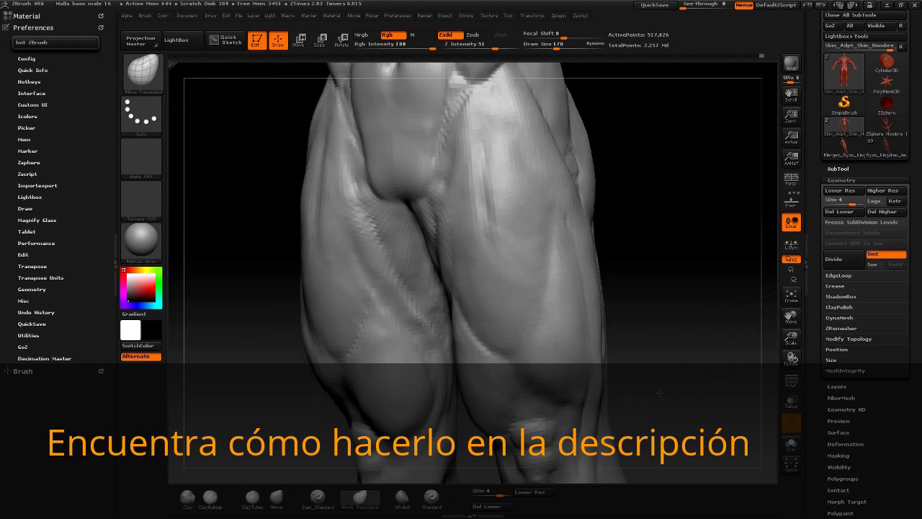
{"action": "left_click", "coordinate": [252, 497]}
{"action": "key", "text": "space"}
{"action": "left_click_drag", "start_coordinate": [274, 122], "coordinate": [375, 121], "text": "shift"}
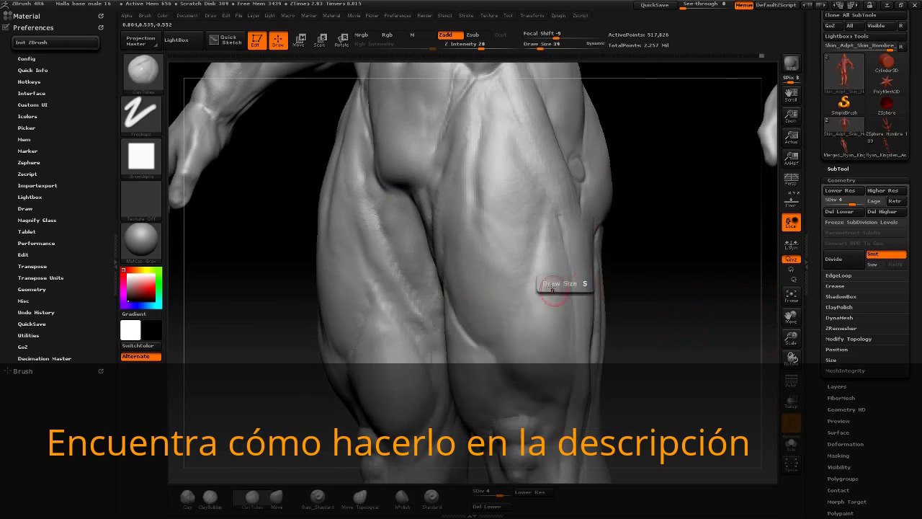
{"action": "left_click_drag", "start_coordinate": [627, 288], "coordinate": [672, 300]}
{"action": "key", "text": "ctrl+s"}
{"action": "key", "text": "Return"}
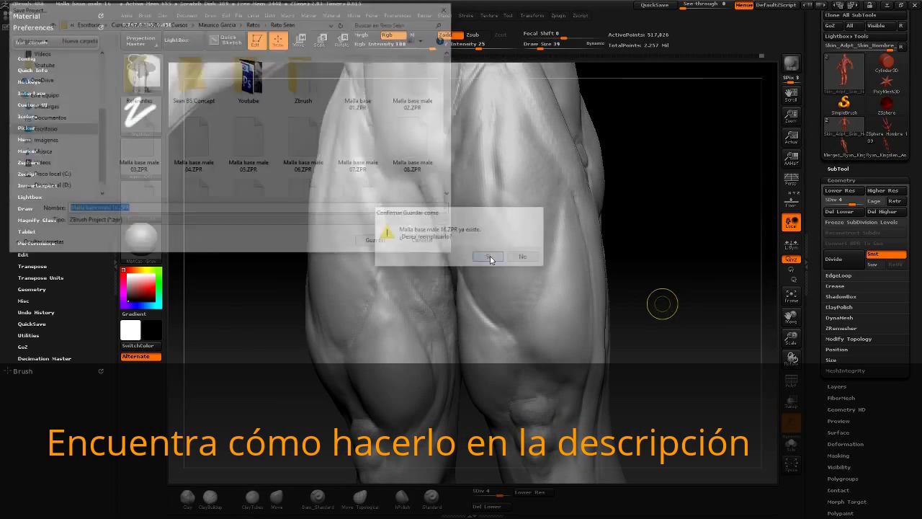